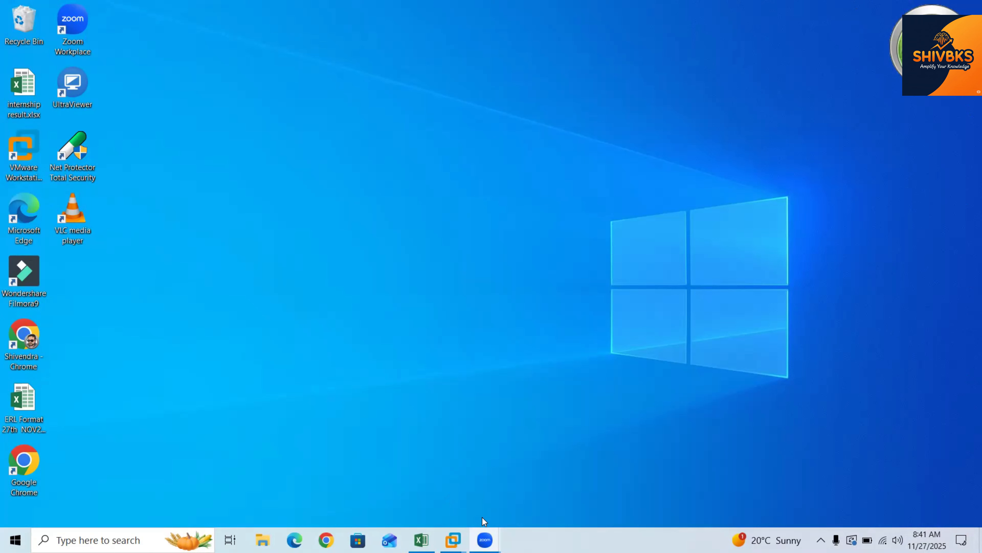
- Switch to the Windows Server 2022 virtual machine in VMware Workstation, unlock it and enter the account password to sign in
{"action": "mouse_move", "coordinate": [453, 540]}
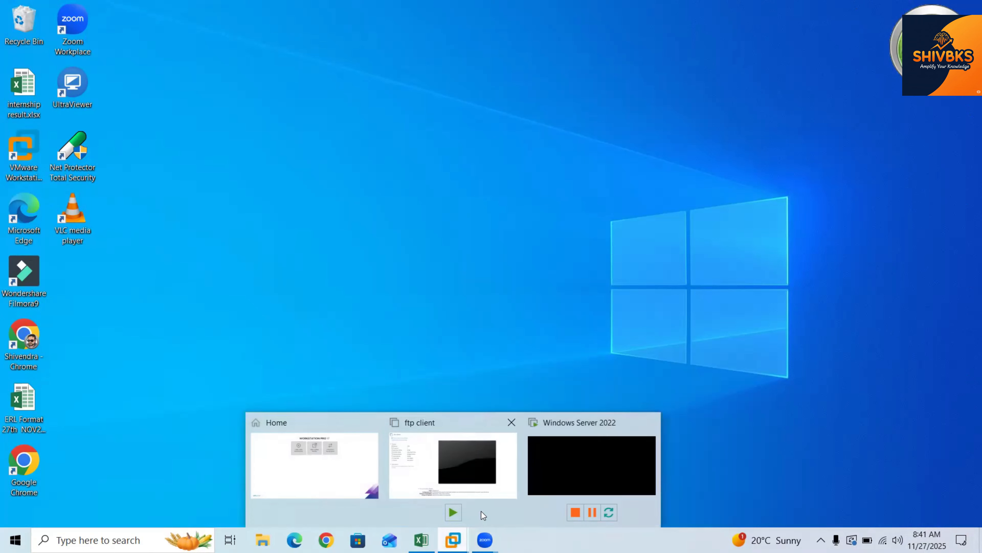
{"action": "left_click", "coordinate": [578, 464]}
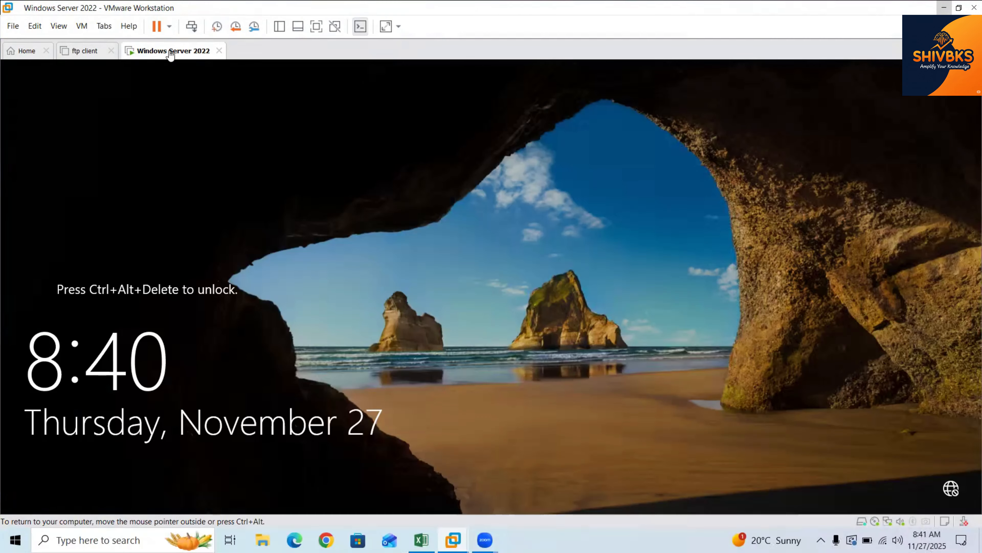
{"action": "left_click", "coordinate": [192, 26]}
{"action": "type", "text": "****"}
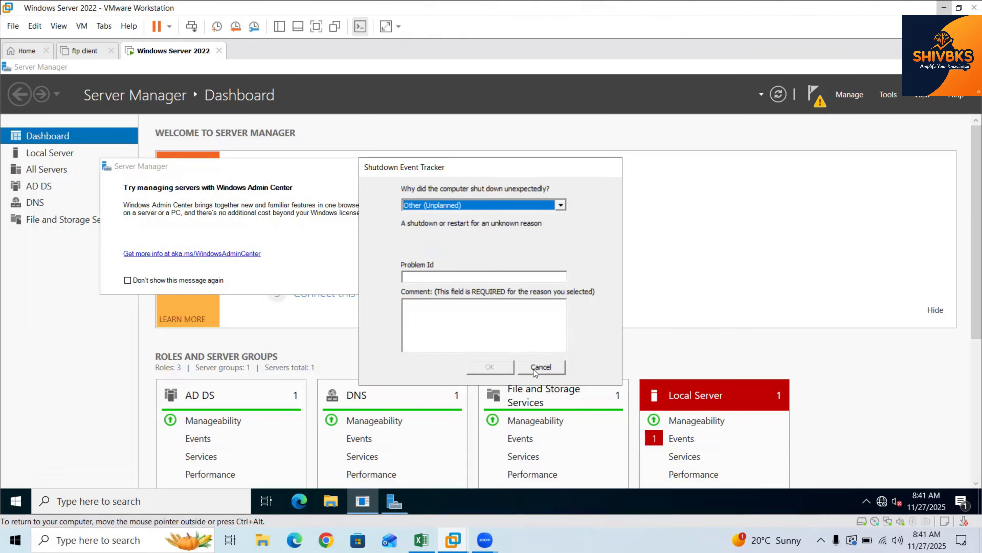
- Dismiss the Shutdown Event Tracker and Windows Admin Center messages, and show the virtual machine in full screen
{"action": "left_click", "coordinate": [534, 368]}
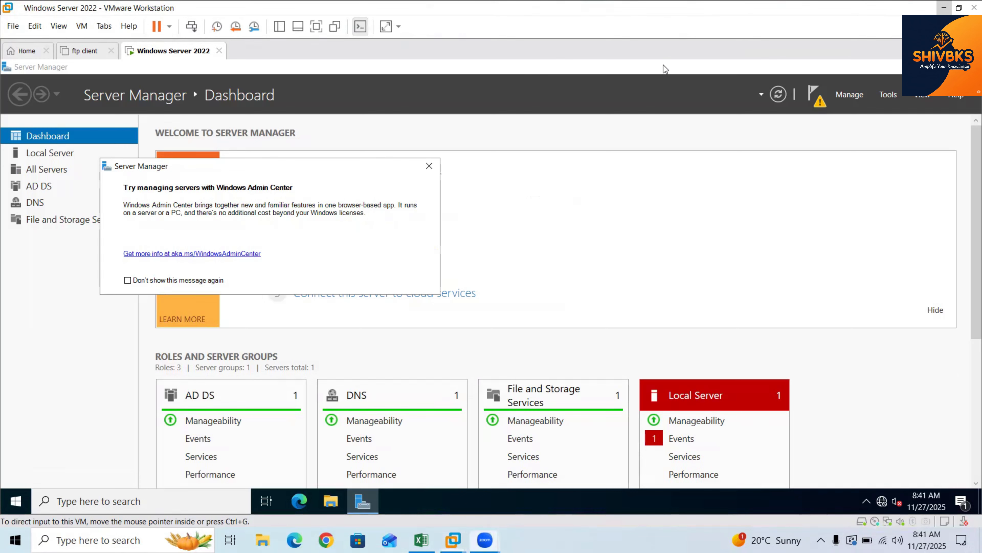
{"action": "left_click", "coordinate": [316, 26]}
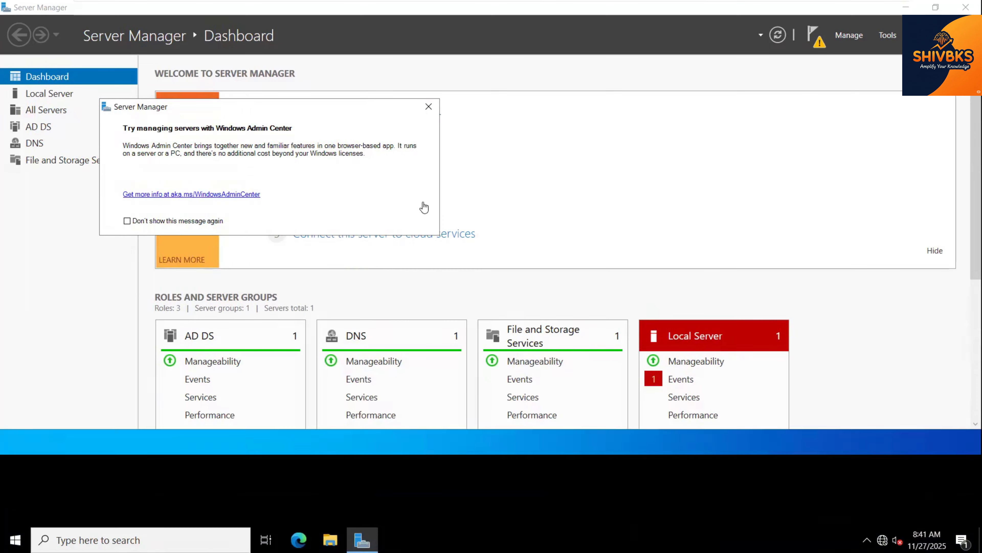
{"action": "left_click", "coordinate": [430, 156]}
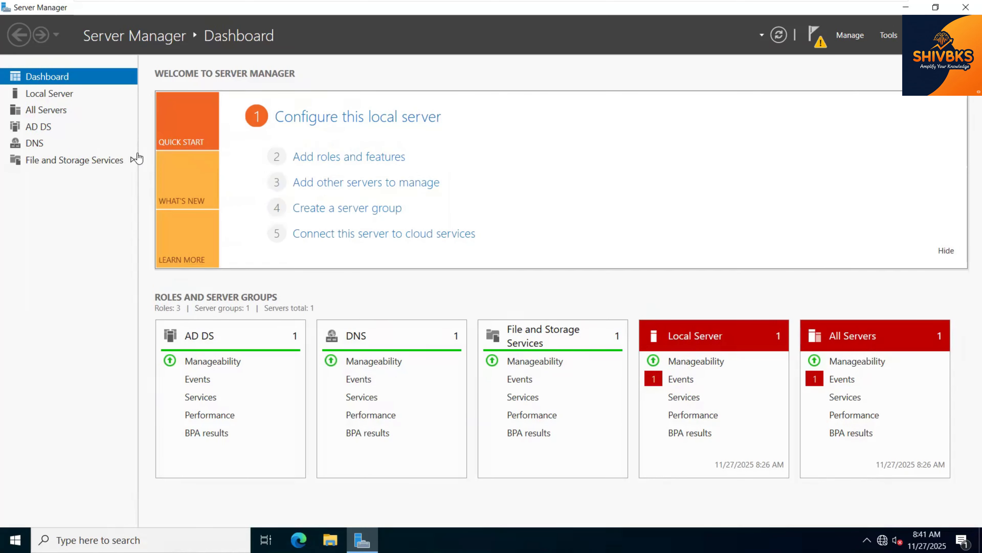
- Review the Local Server properties in Server Manager and return to the dashboard
{"action": "left_click", "coordinate": [43, 94]}
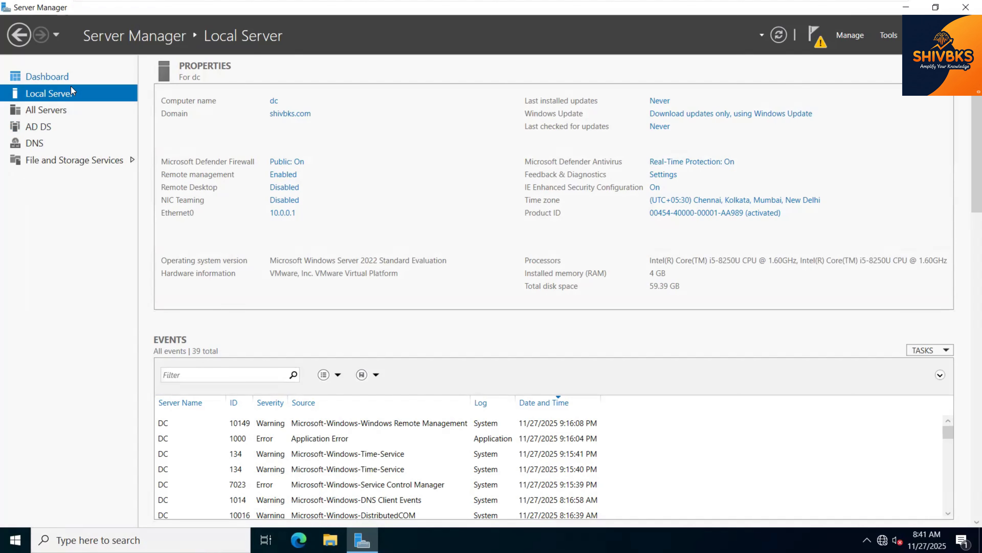
{"action": "left_click", "coordinate": [54, 79]}
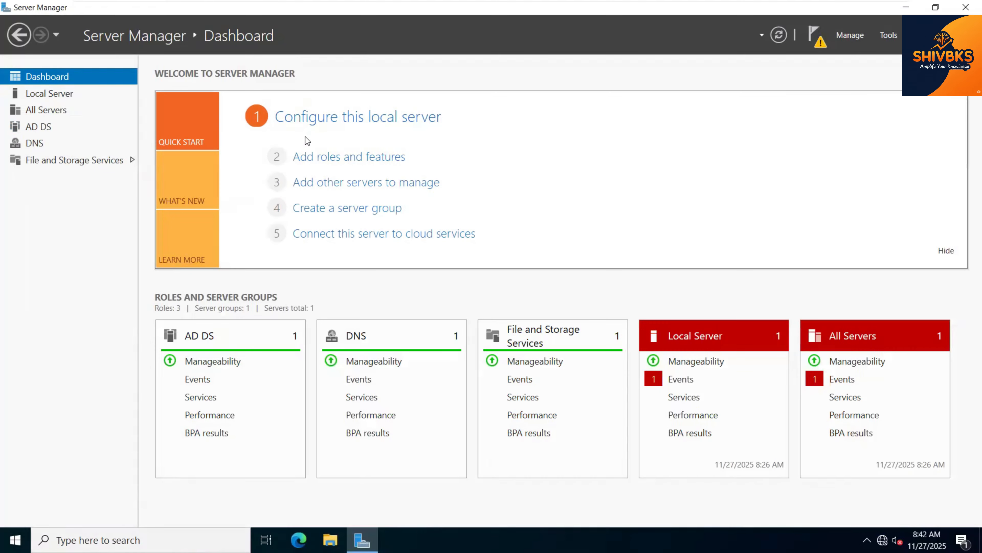
- Start adding roles and features with a role-based installation on dc.shivbks.com, adding no server roles, and proceed to the feature selection
{"action": "left_click", "coordinate": [311, 156]}
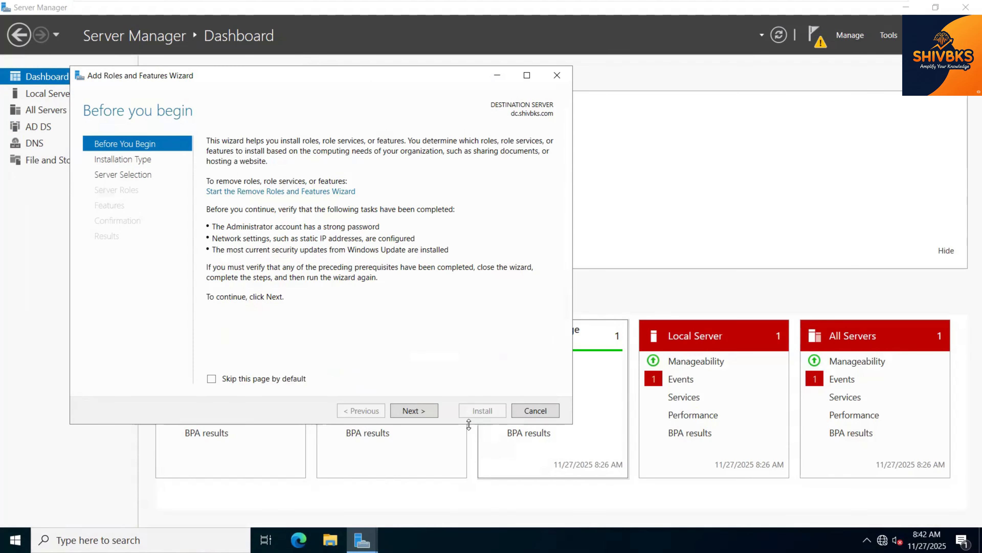
{"action": "left_click", "coordinate": [422, 414]}
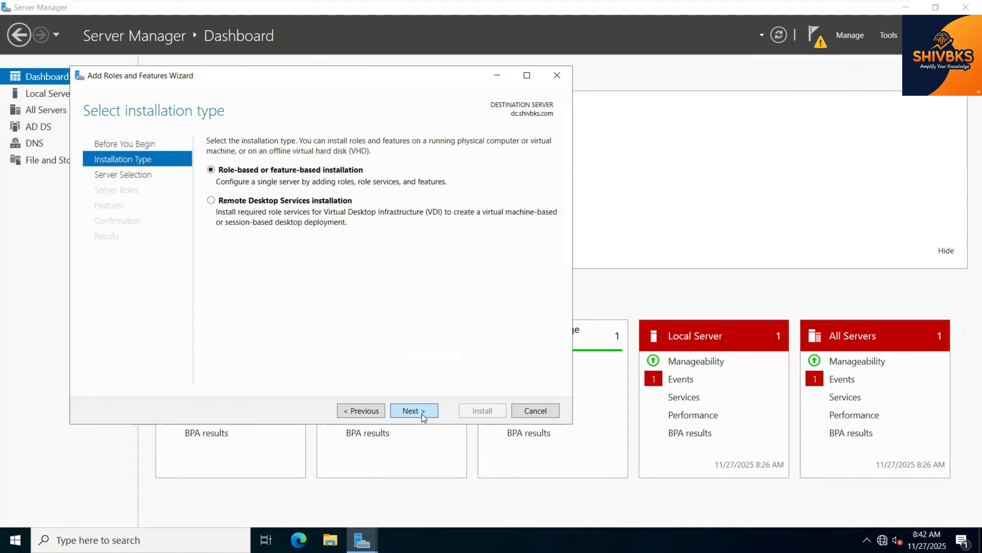
{"action": "left_click", "coordinate": [421, 414]}
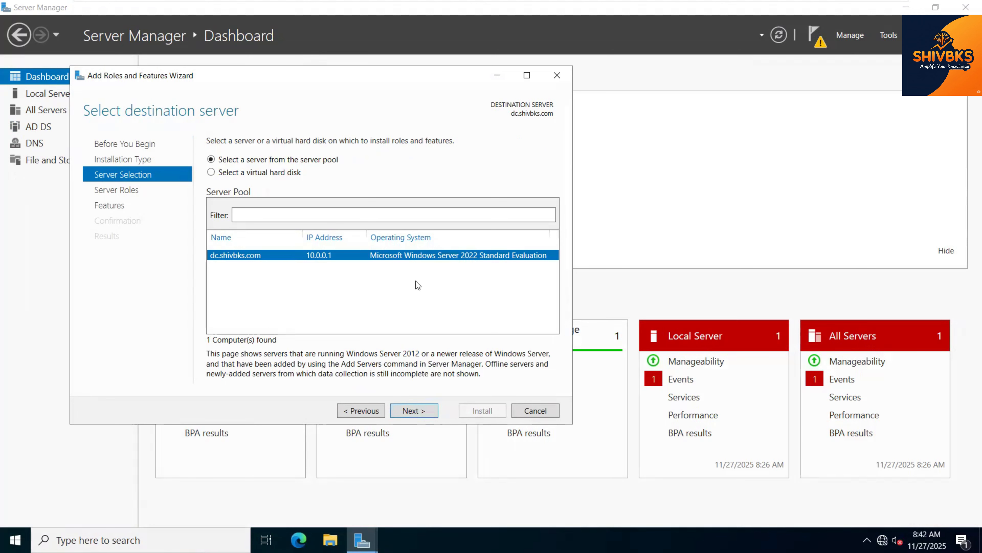
{"action": "left_click", "coordinate": [414, 410]}
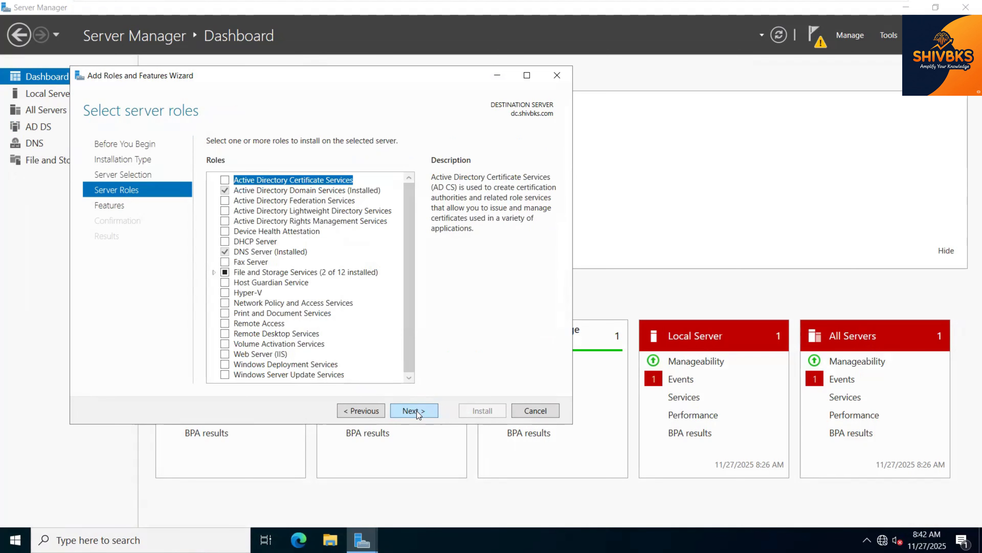
{"action": "left_click", "coordinate": [403, 409]}
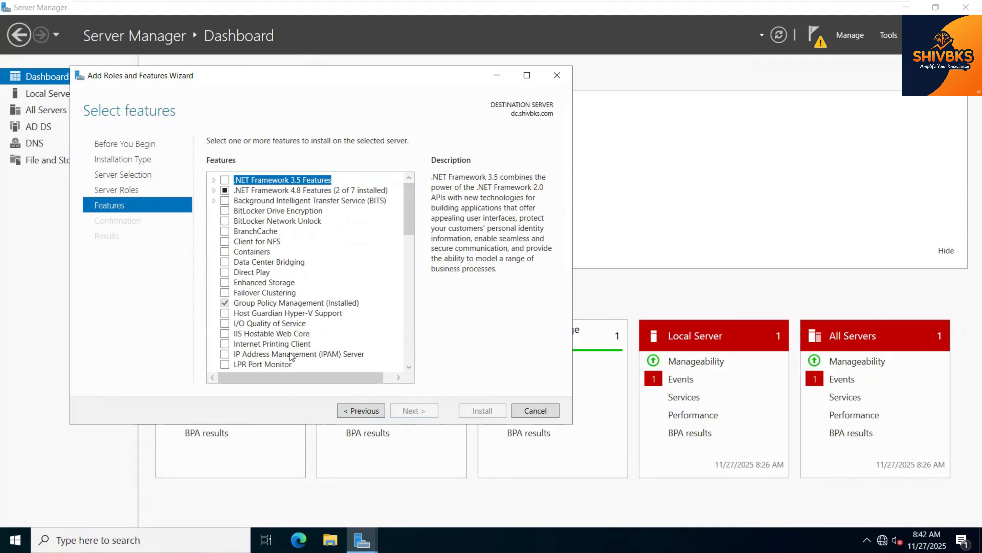
- Select the Windows Server Backup feature and proceed to the installation confirmation
{"action": "scroll", "coordinate": [300, 350], "scroll_direction": "down", "scroll_amount": 6}
{"action": "scroll", "coordinate": [300, 350], "scroll_direction": "down", "scroll_amount": 6}
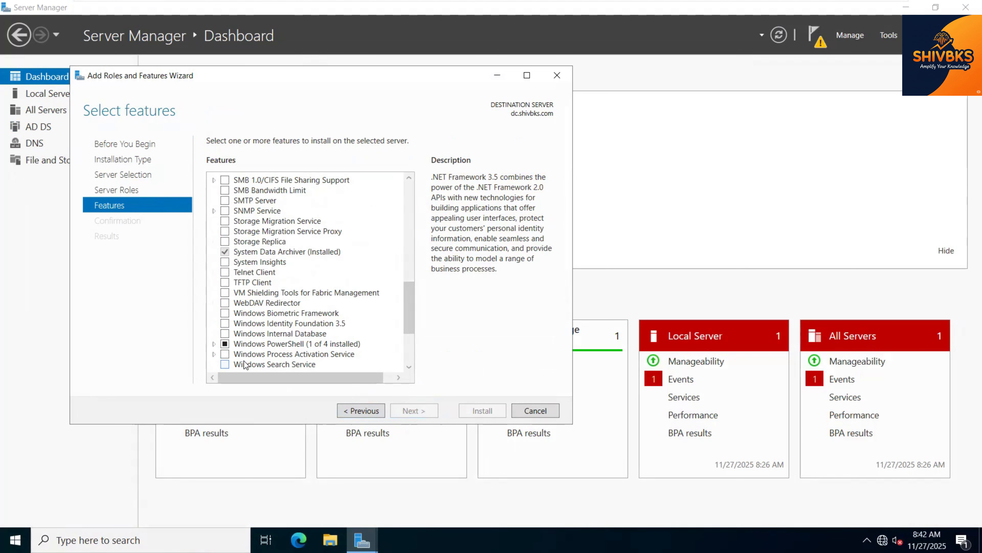
{"action": "scroll", "coordinate": [243, 360], "scroll_direction": "down", "scroll_amount": 3}
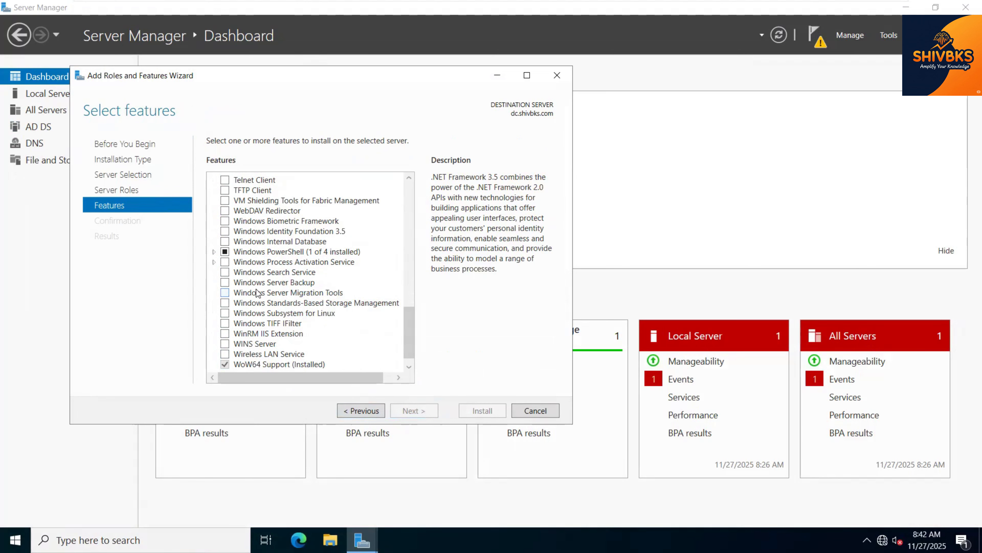
{"action": "left_click", "coordinate": [225, 283]}
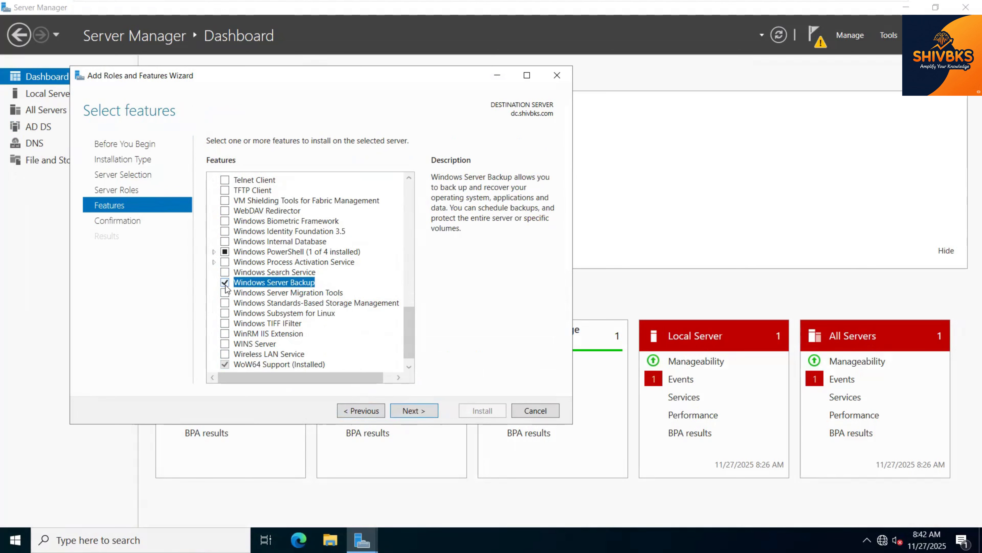
{"action": "left_click", "coordinate": [414, 411]}
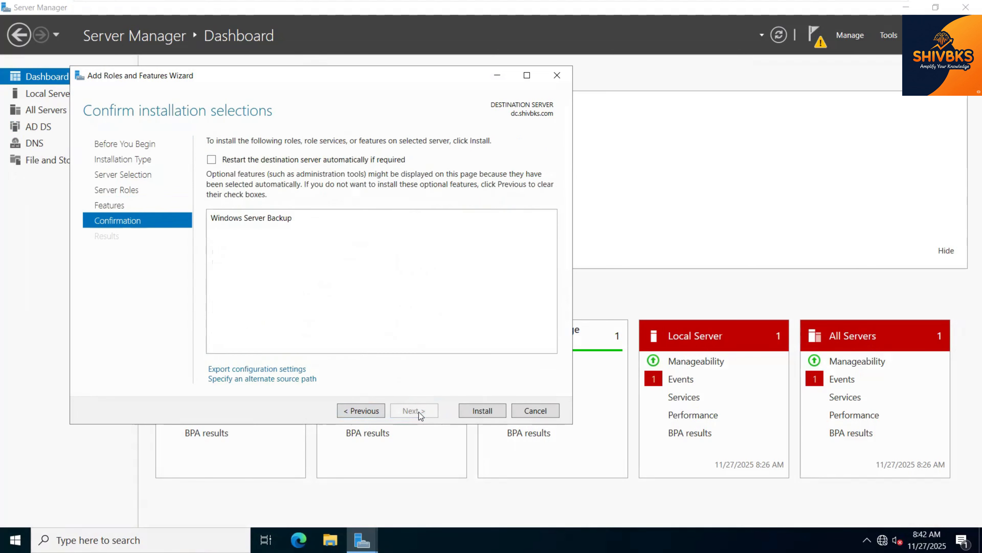
- Allow the destination server to restart automatically if required, install Windows Server Backup and close the wizard
{"action": "left_click", "coordinate": [213, 162]}
{"action": "left_click", "coordinate": [530, 310]}
{"action": "left_click", "coordinate": [486, 408]}
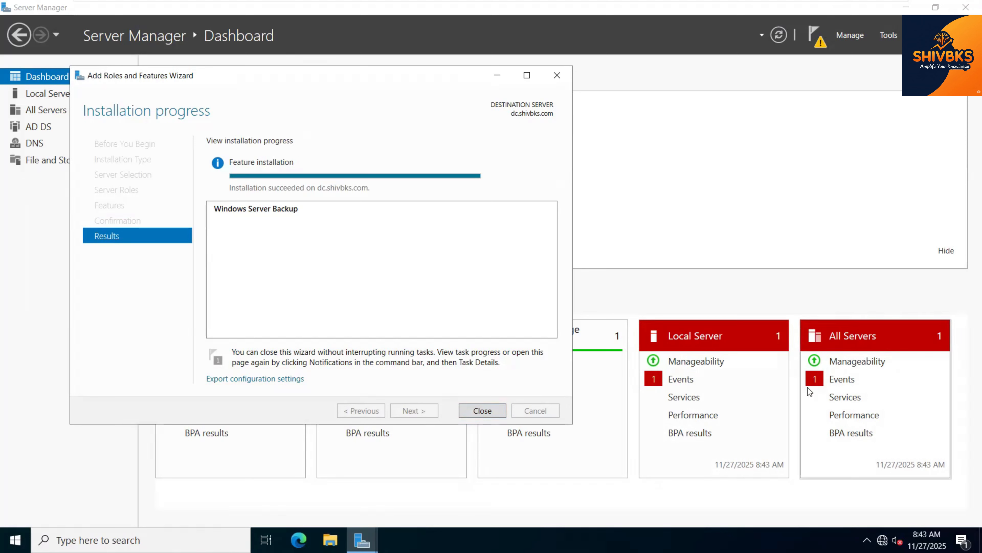
{"action": "left_click", "coordinate": [482, 413]}
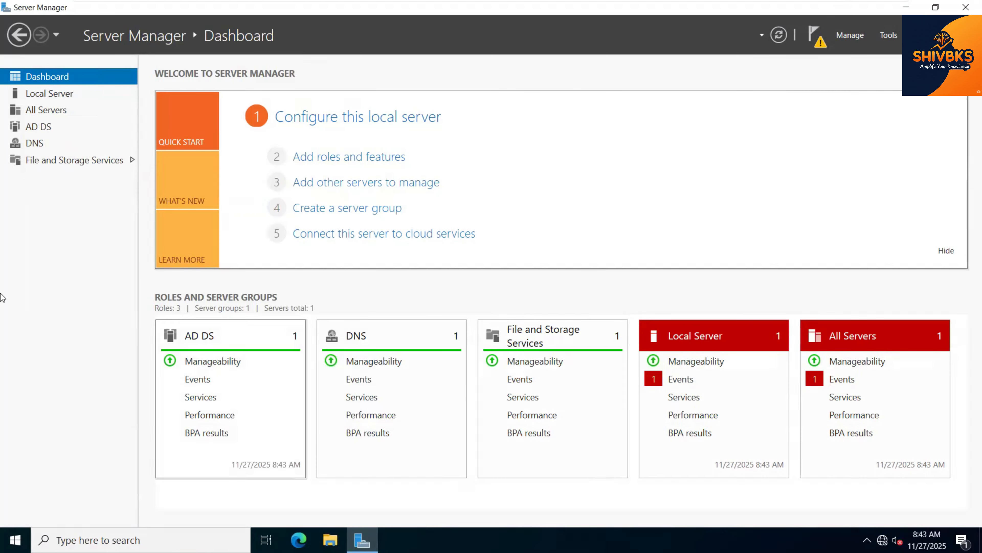
- Check the Server Manager notifications for the feature installation status and close them
{"action": "left_click", "coordinate": [824, 47]}
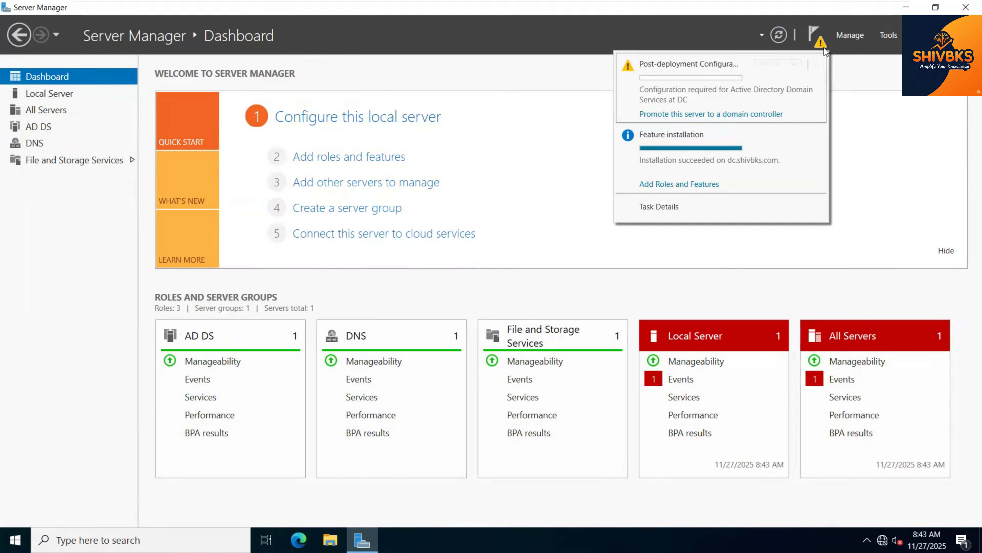
{"action": "left_click", "coordinate": [867, 108]}
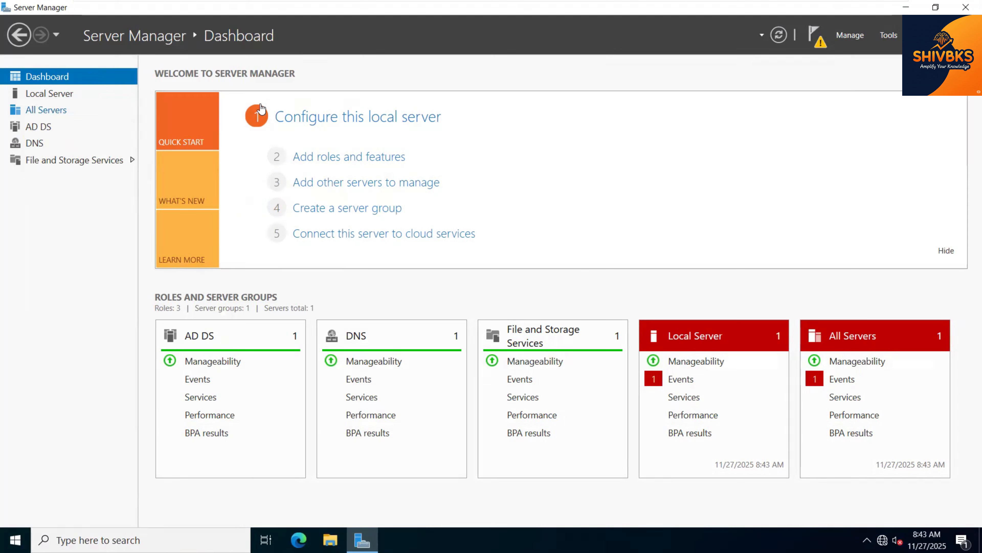
- Open the Windows Server Backup console and show its Local Backup node
{"action": "left_click", "coordinate": [889, 36]}
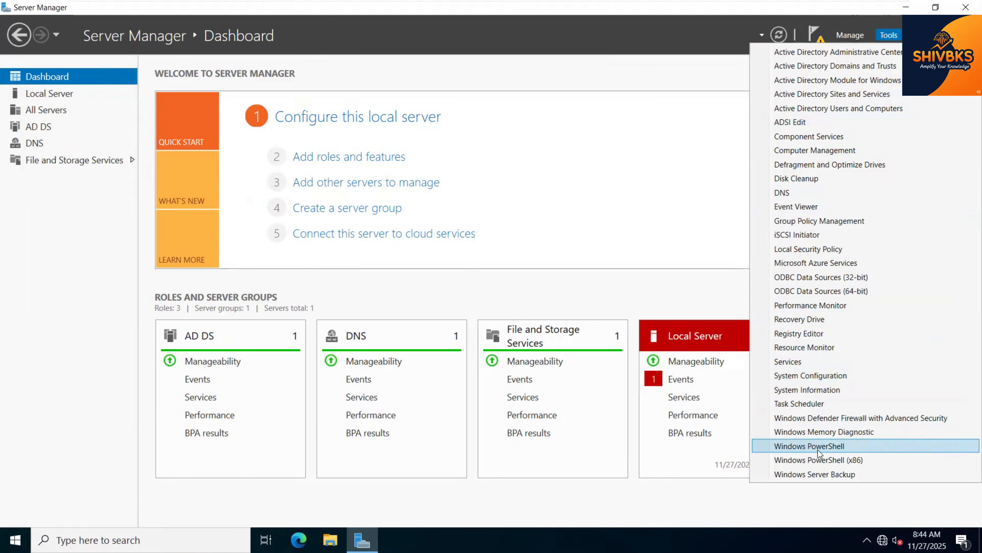
{"action": "left_click", "coordinate": [822, 478]}
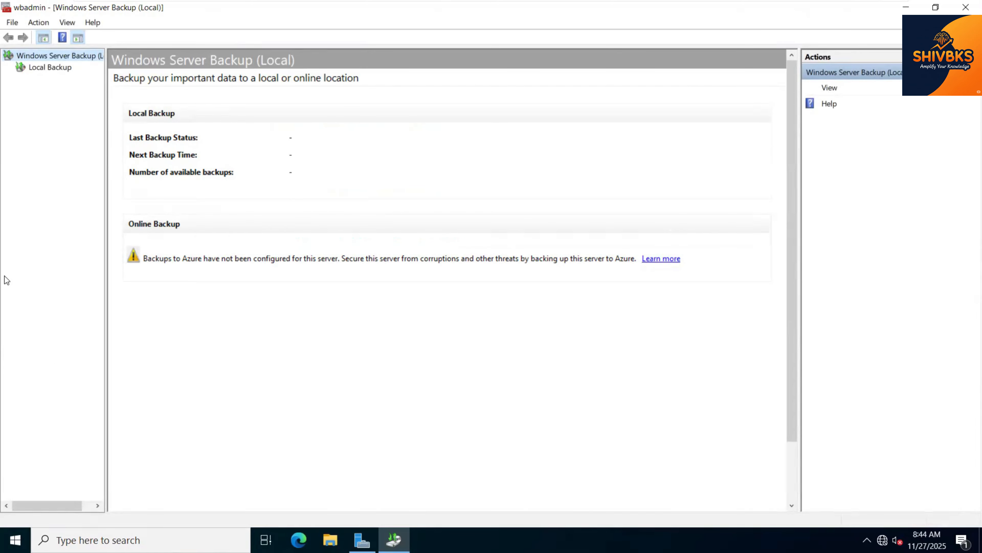
{"action": "left_click", "coordinate": [55, 67]}
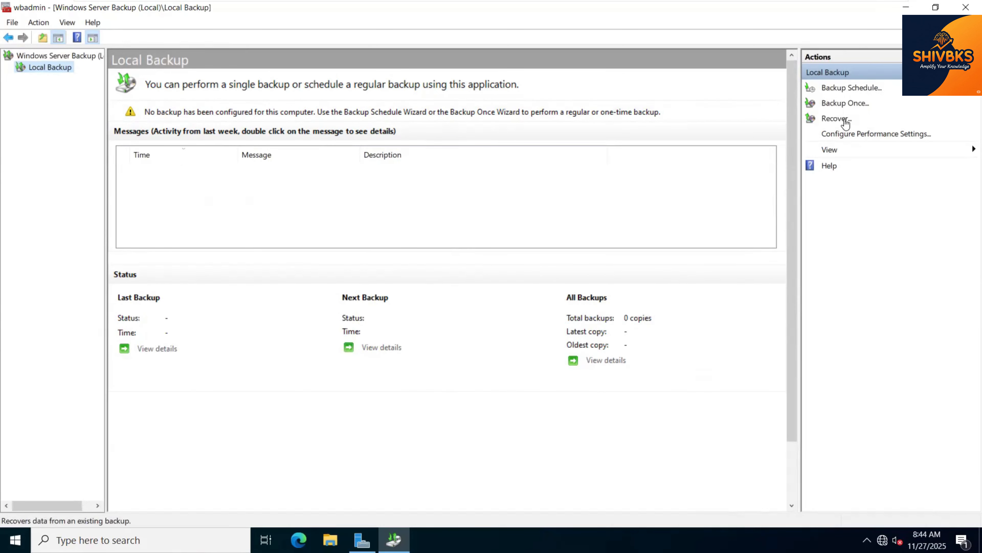
- Start a one-time backup with Different options and choose the Custom backup configuration
{"action": "left_click", "coordinate": [844, 106]}
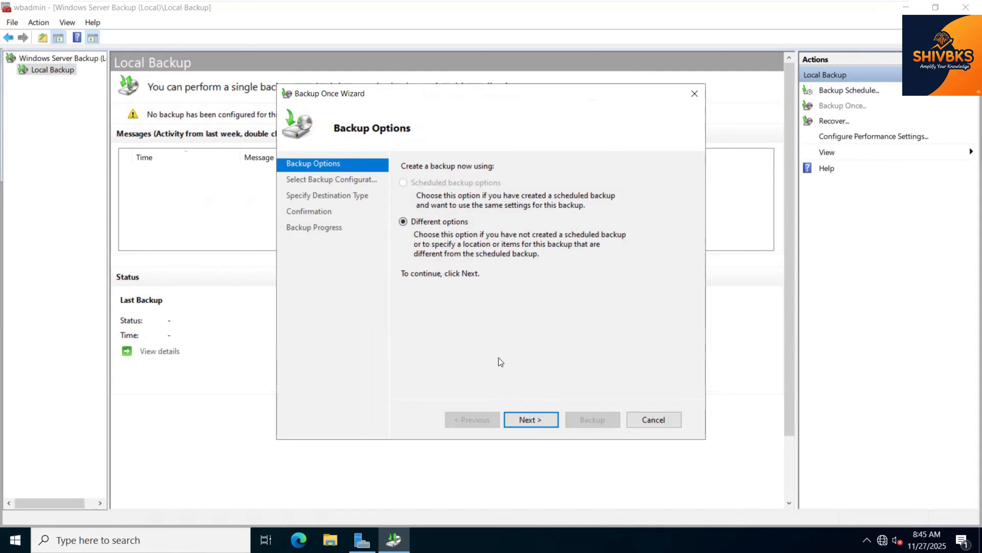
{"action": "left_click", "coordinate": [528, 415]}
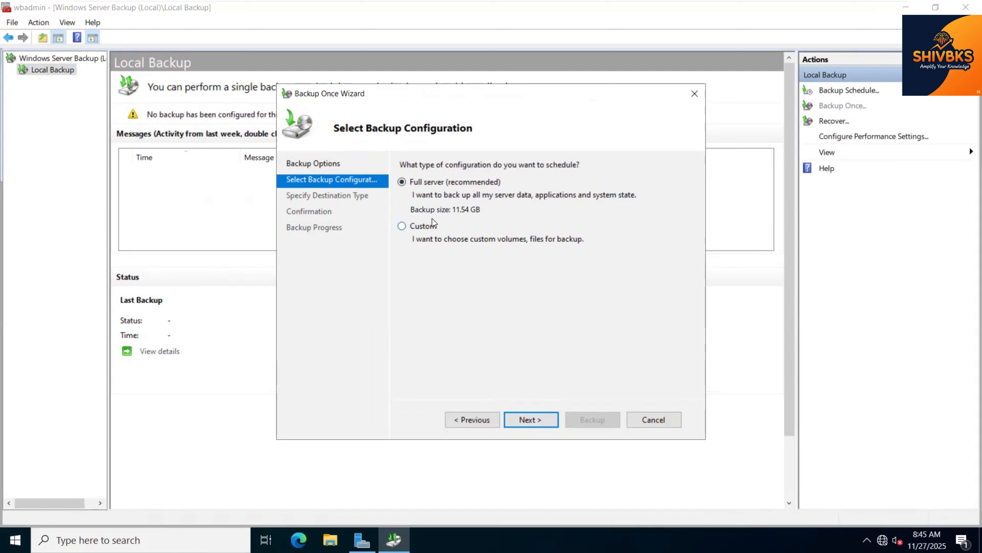
{"action": "left_click", "coordinate": [403, 227]}
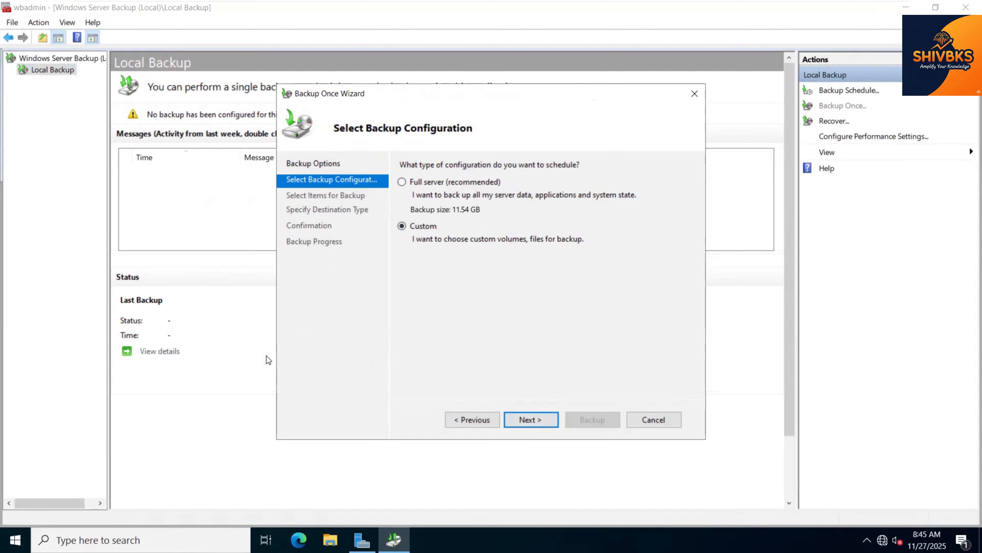
- Open Local Disk (C:) in File Explorer and create a new folder named "backup"
{"action": "key", "text": "super+d"}
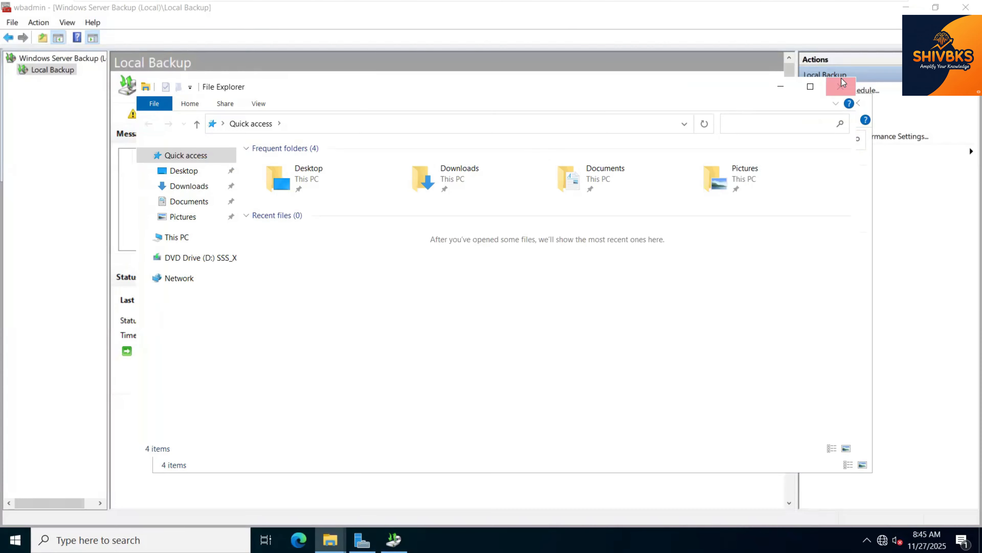
{"action": "left_click", "coordinate": [841, 84]}
{"action": "left_click", "coordinate": [201, 257]}
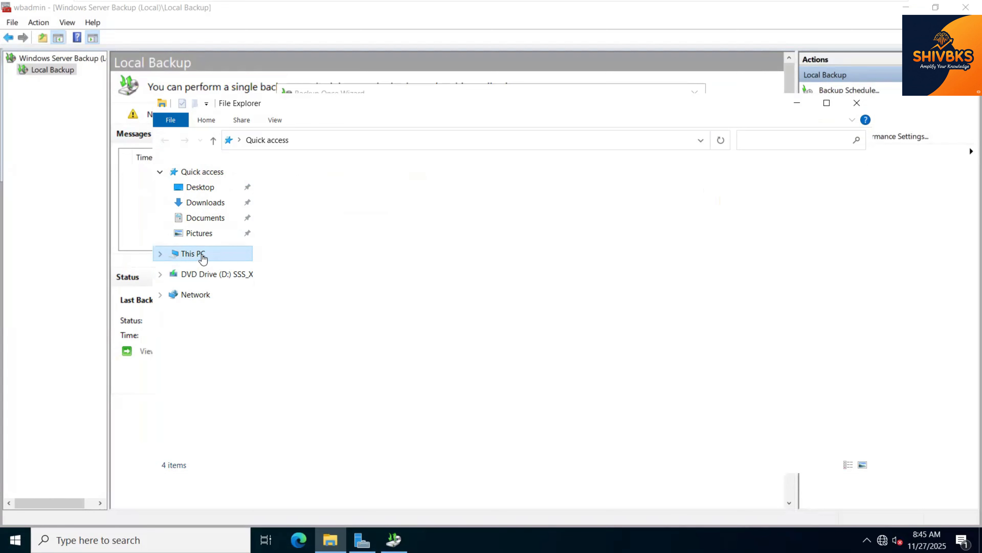
{"action": "double_click", "coordinate": [325, 316]}
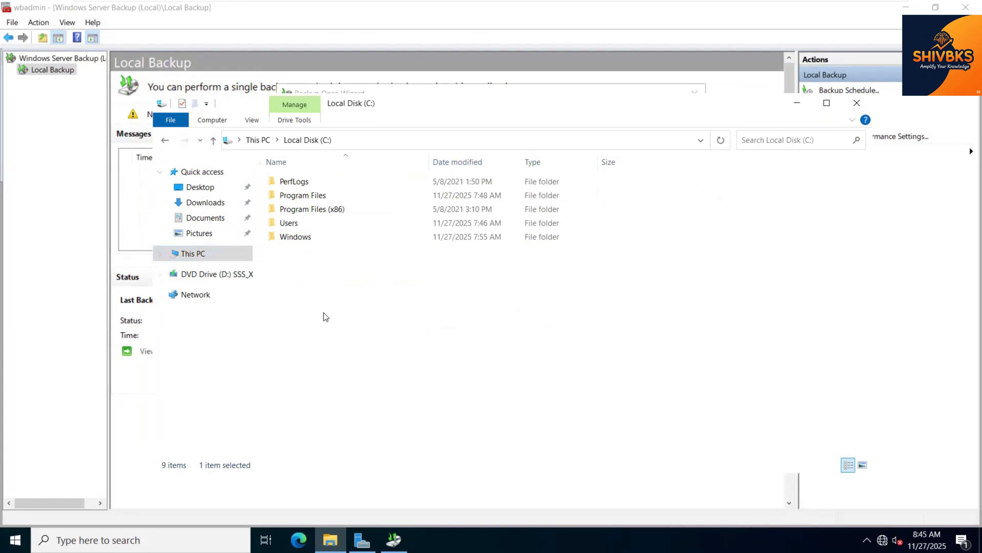
{"action": "right_click", "coordinate": [325, 316]}
{"action": "mouse_move", "coordinate": [403, 438]}
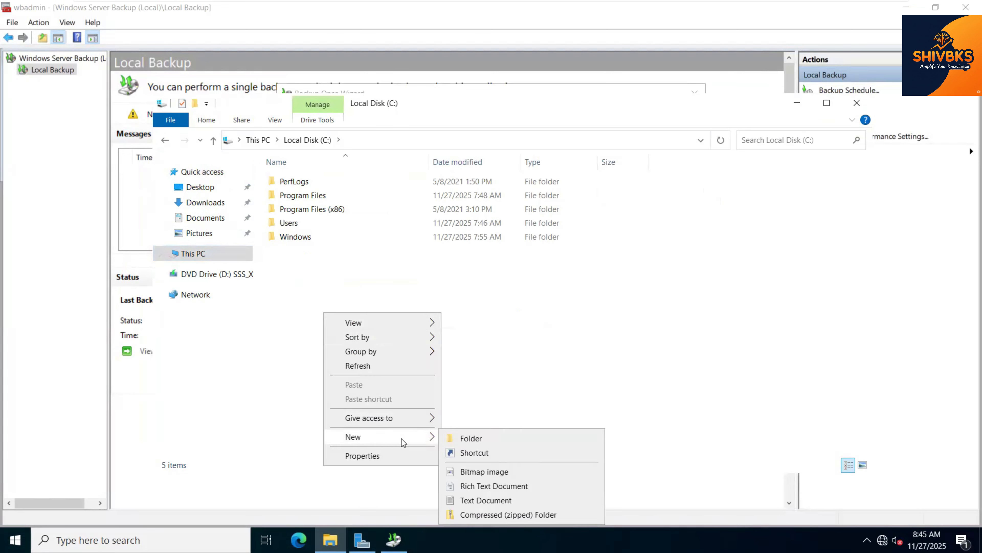
{"action": "left_click", "coordinate": [493, 439]}
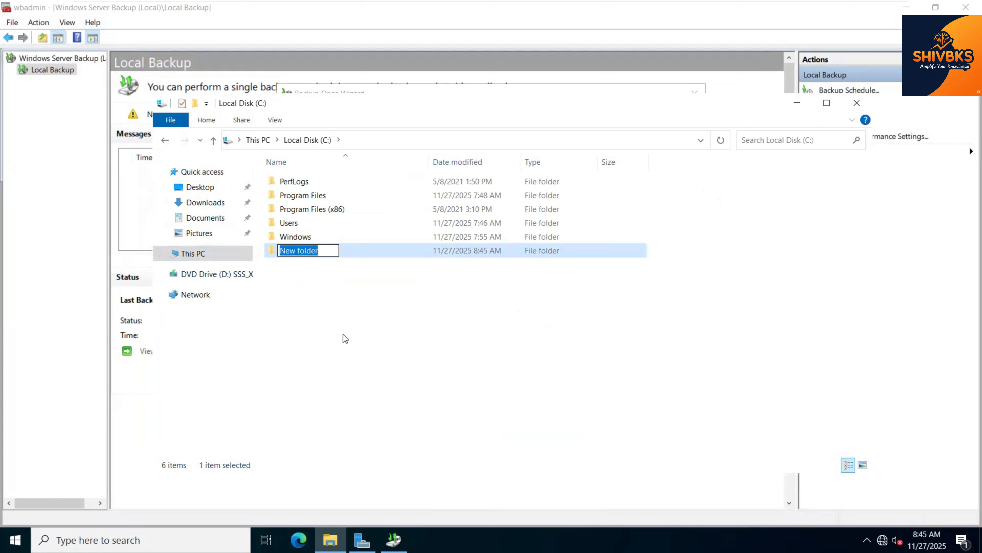
{"action": "type", "text": "backup"}
{"action": "left_click", "coordinate": [340, 333]}
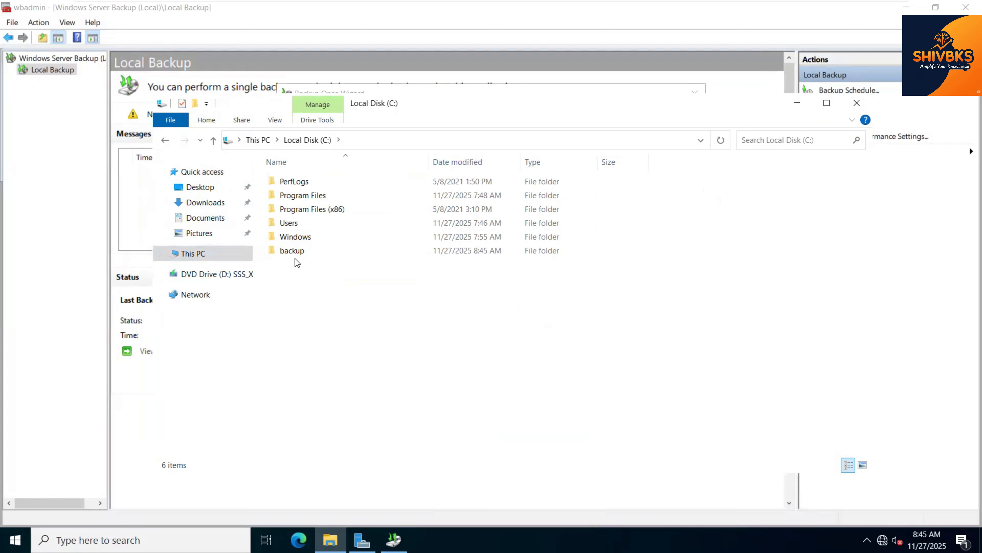
- Create a new text document with its default name inside the backup folder
{"action": "double_click", "coordinate": [296, 256]}
{"action": "right_click", "coordinate": [323, 268]}
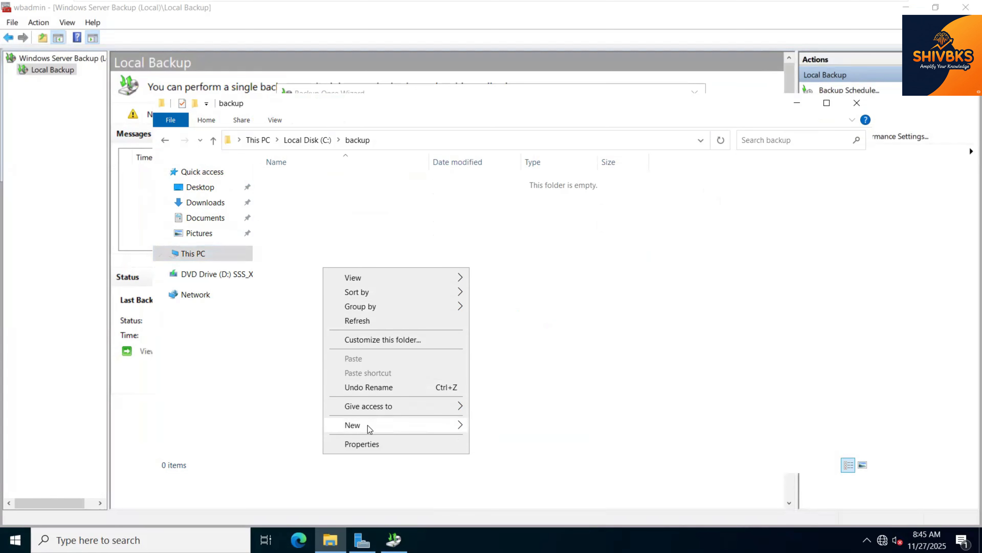
{"action": "mouse_move", "coordinate": [395, 426]}
{"action": "left_click", "coordinate": [503, 488]}
{"action": "left_click", "coordinate": [435, 377]}
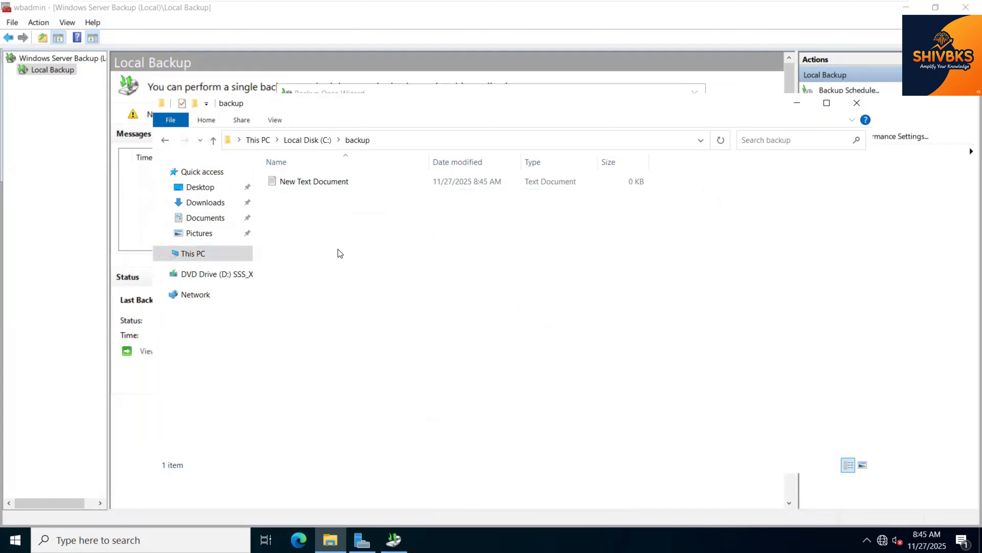
- Write "this is my file" in the new text document, save it, and close the document and the backup folder window
{"action": "double_click", "coordinate": [318, 181]}
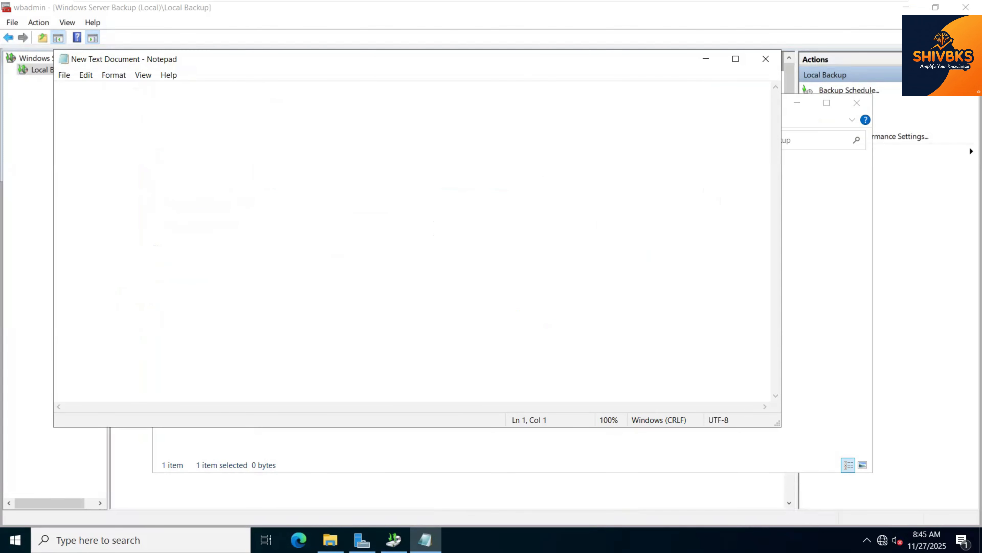
{"action": "type", "text": "this is my"}
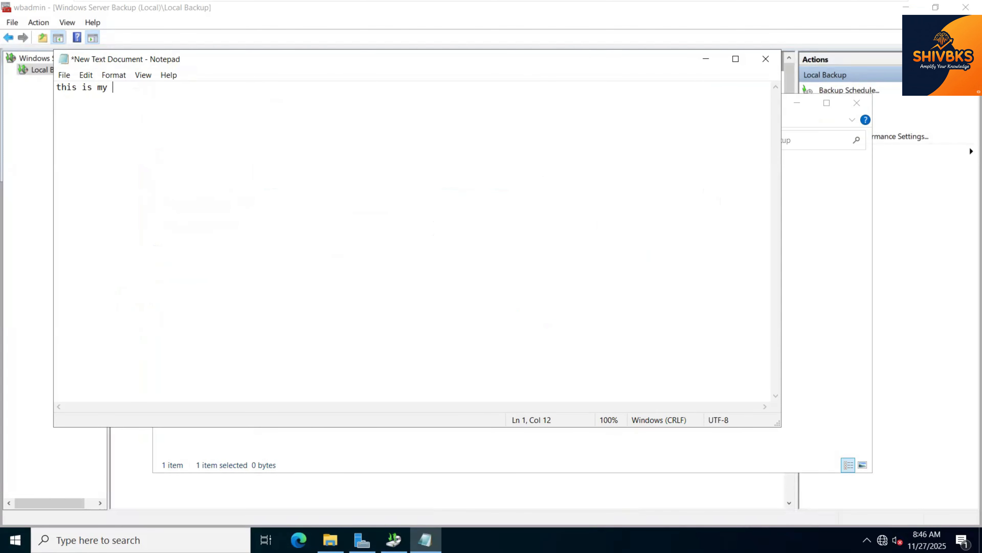
{"action": "type", "text": " file"}
{"action": "left_click", "coordinate": [764, 61]}
{"action": "left_click", "coordinate": [451, 277]}
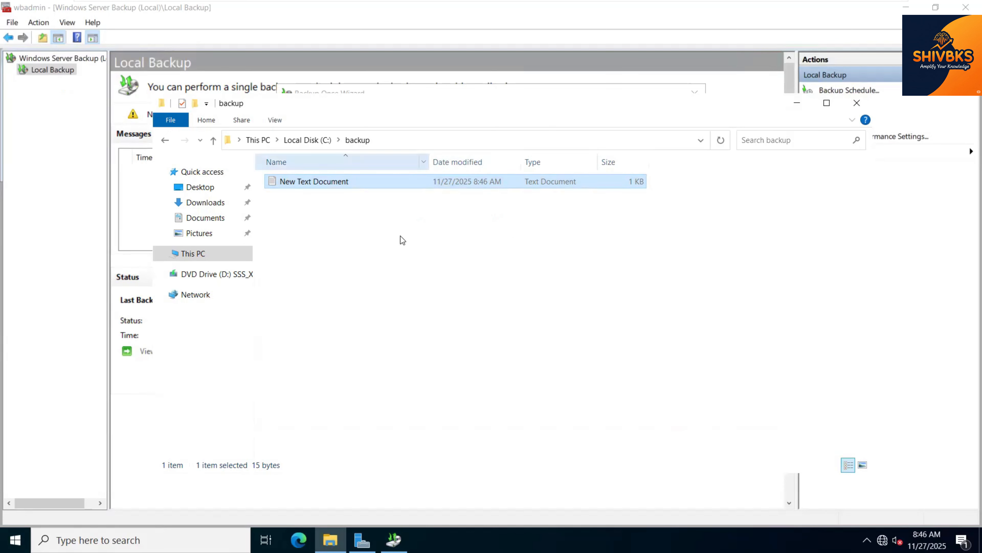
{"action": "left_click", "coordinate": [857, 102]}
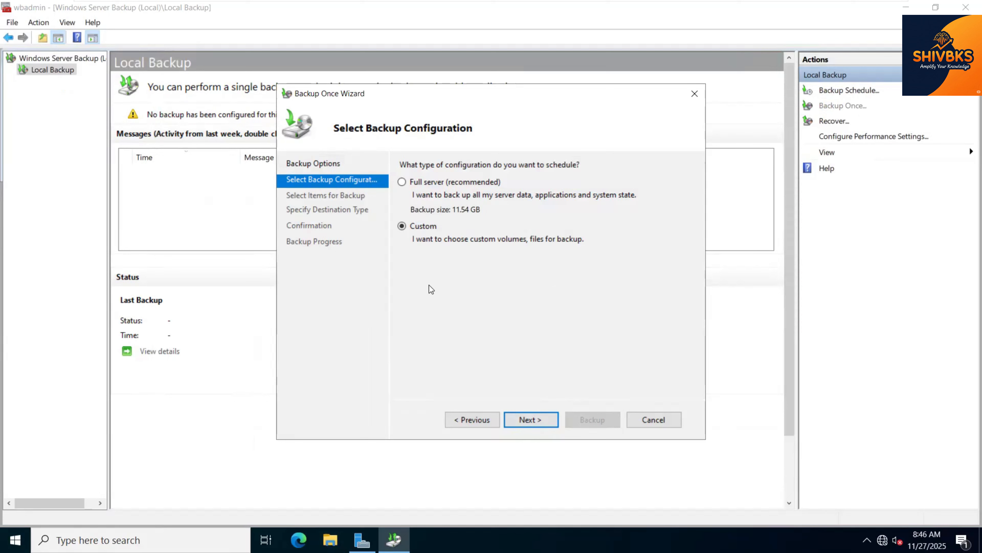
- Add the backup folder on Local disk (C:) to the items of the custom one-time backup
{"action": "left_click", "coordinate": [520, 420]}
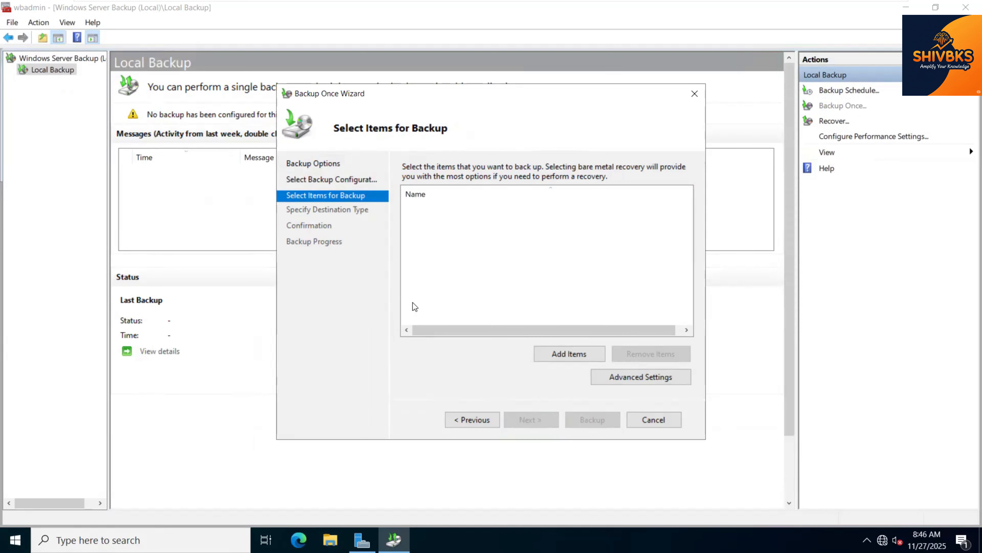
{"action": "left_click", "coordinate": [571, 351]}
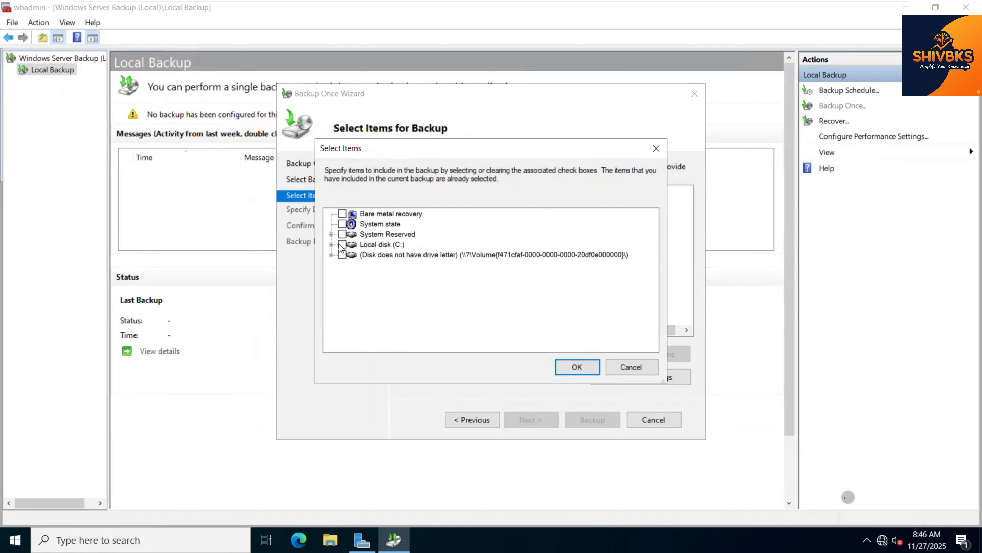
{"action": "left_click", "coordinate": [331, 244]}
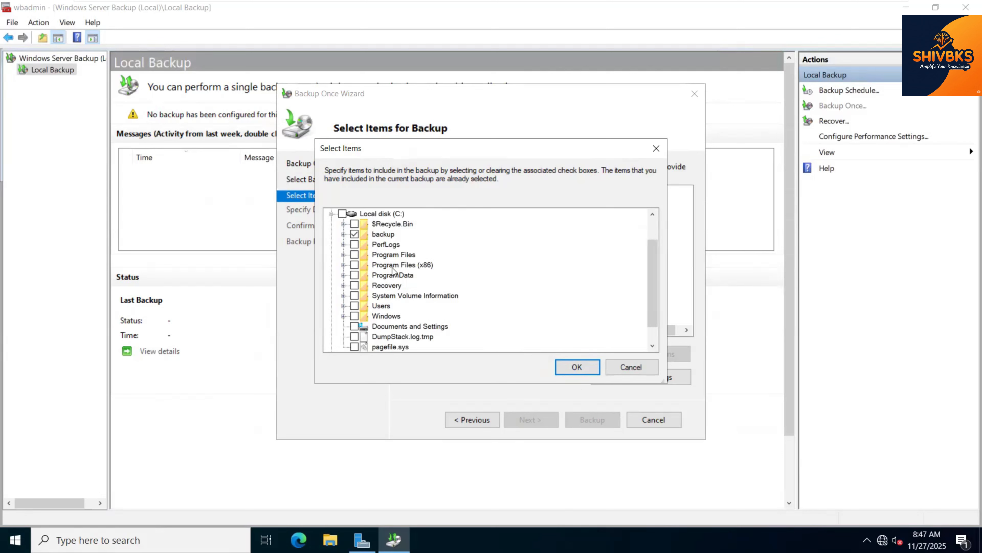
{"action": "left_click", "coordinate": [589, 366]}
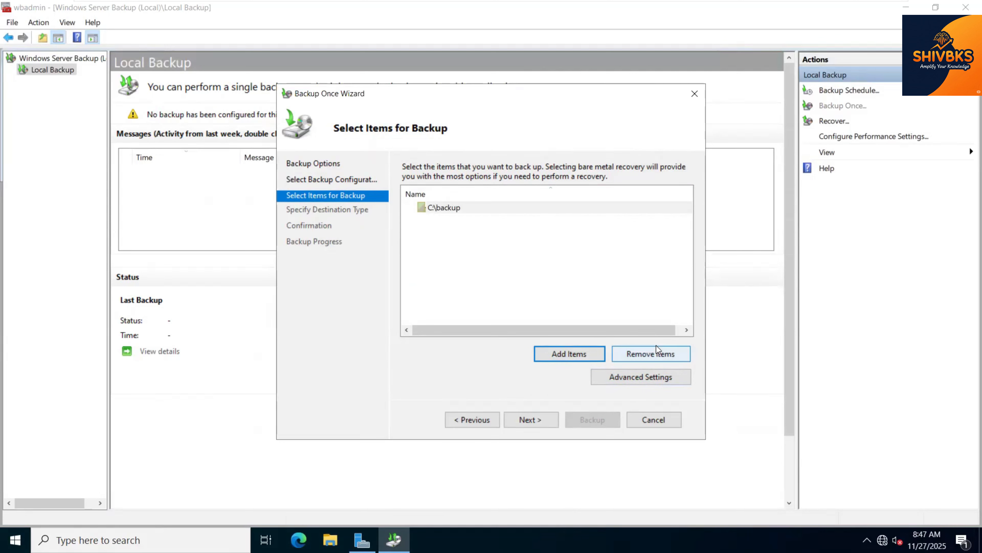
- Look at the backup's advanced exclusion settings, close them unchanged, and continue to the destination type choice
{"action": "left_click", "coordinate": [624, 381]}
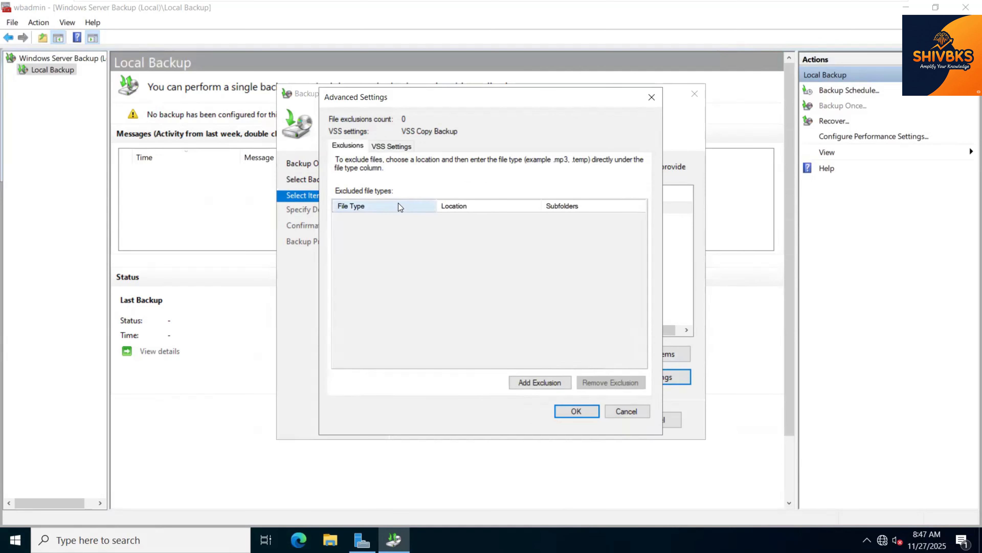
{"action": "left_click", "coordinate": [651, 97]}
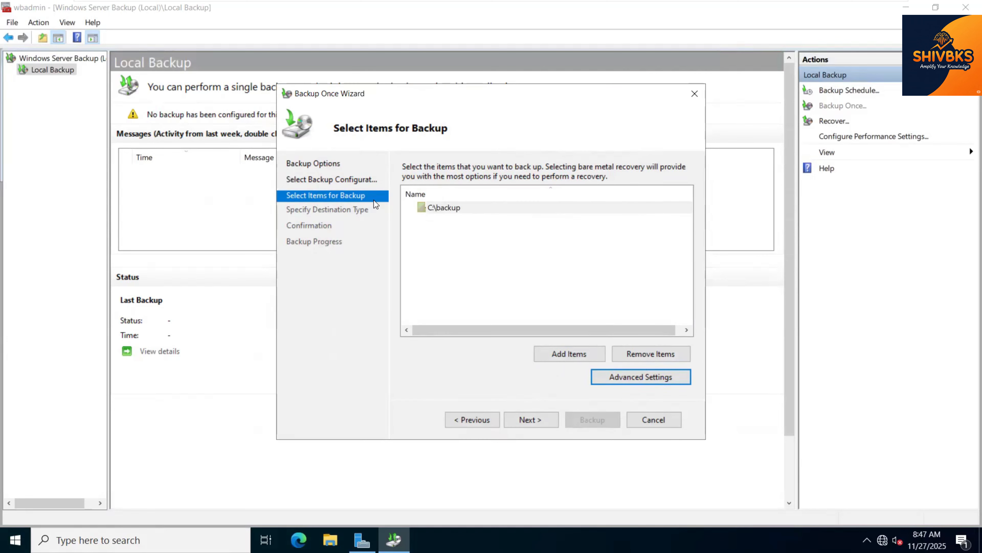
{"action": "left_click", "coordinate": [536, 419]}
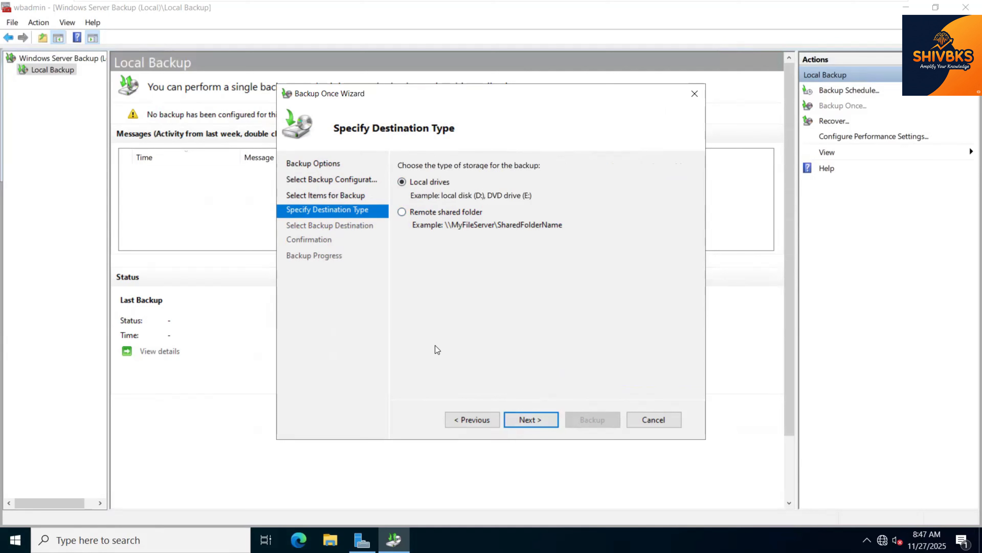
- Open the hardware settings of the Windows Server 2022 virtual machine and start adding a new device
{"action": "mouse_move", "coordinate": [352, 4]}
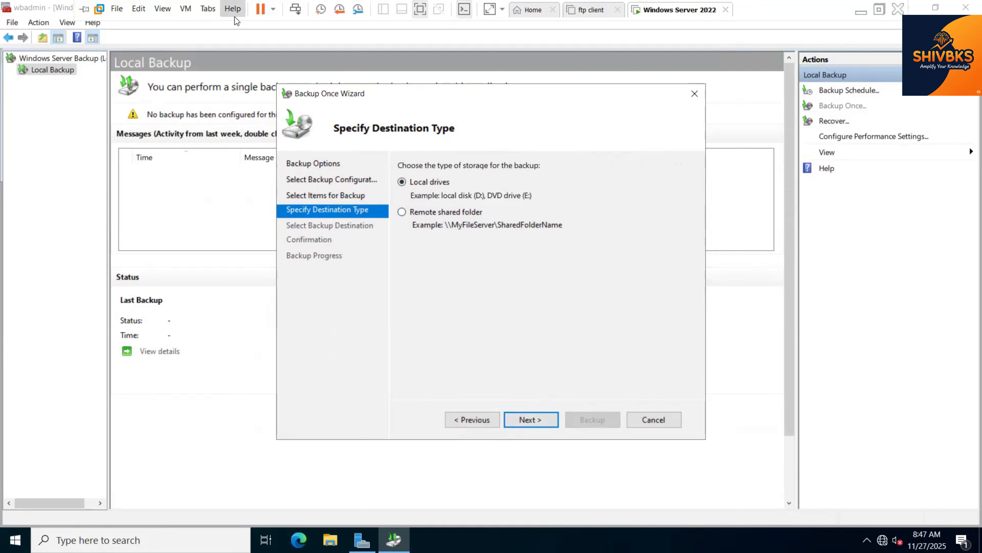
{"action": "left_click", "coordinate": [186, 9]}
{"action": "left_click", "coordinate": [225, 154]}
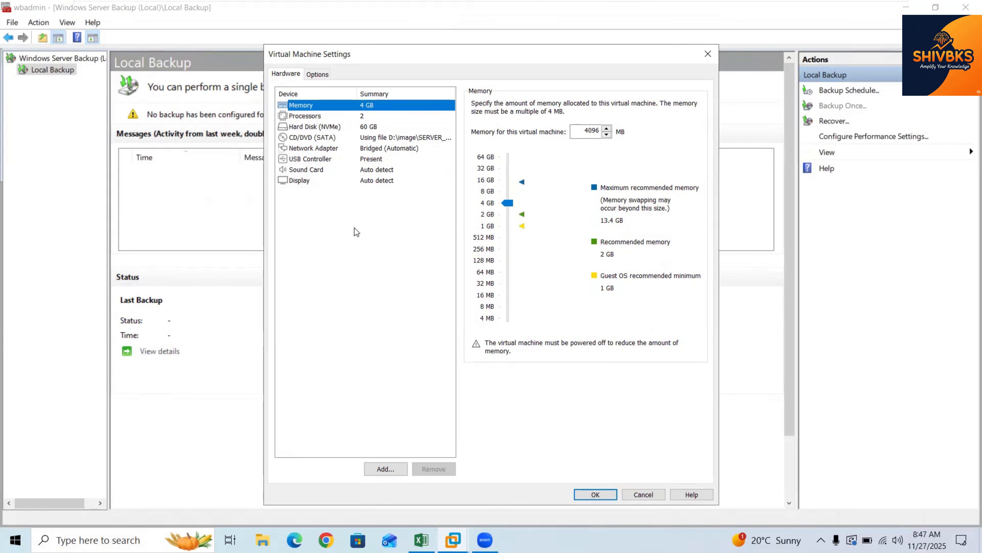
{"action": "left_click", "coordinate": [341, 128]}
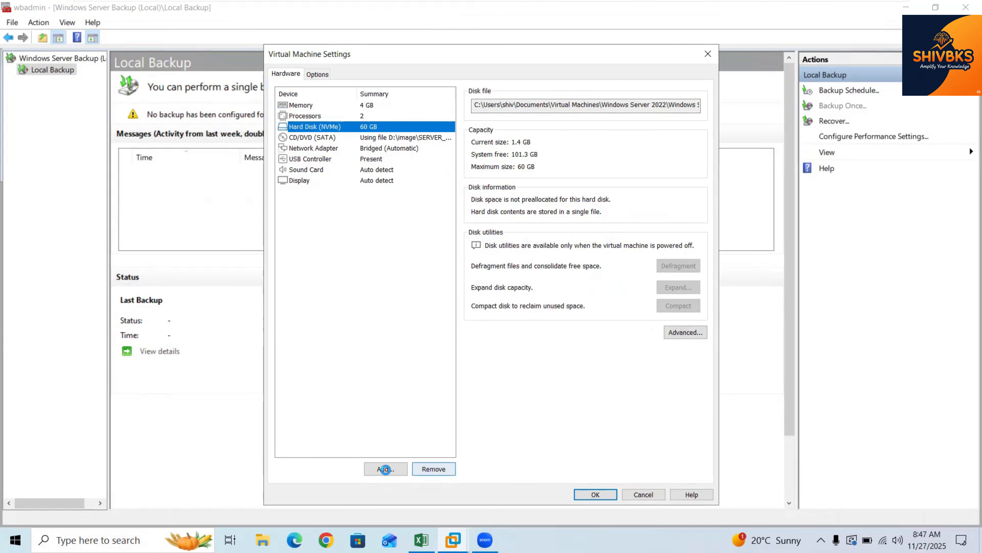
{"action": "left_click", "coordinate": [385, 469]}
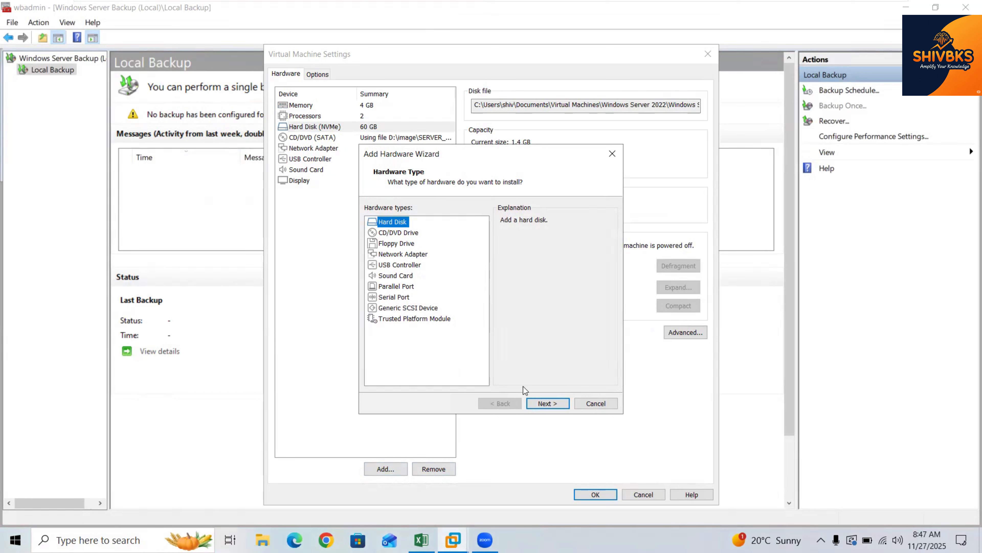
- Choose Hard Disk as the hardware, with SATA as the disk type and a newly created virtual disk
{"action": "left_click", "coordinate": [547, 402]}
{"action": "left_click", "coordinate": [548, 403]}
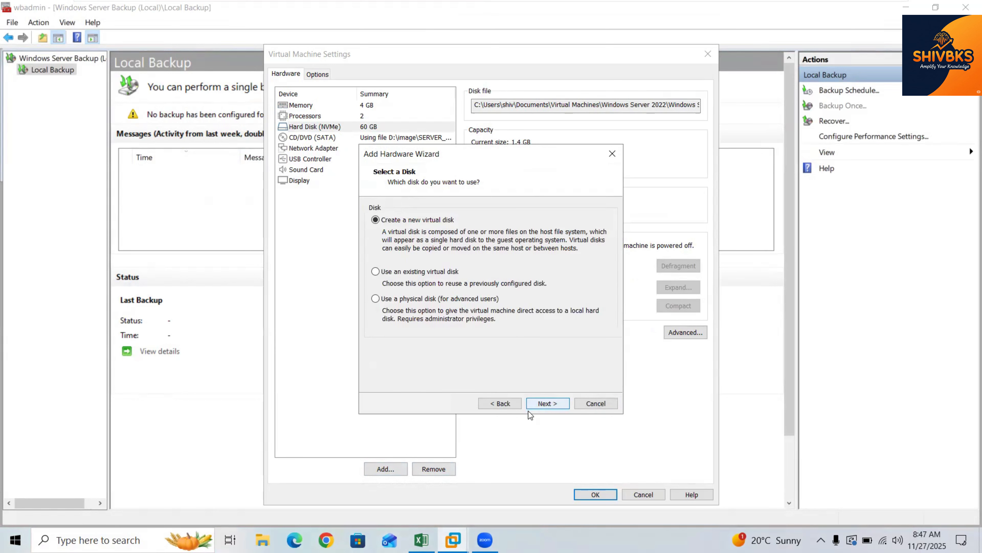
{"action": "left_click", "coordinate": [494, 406]}
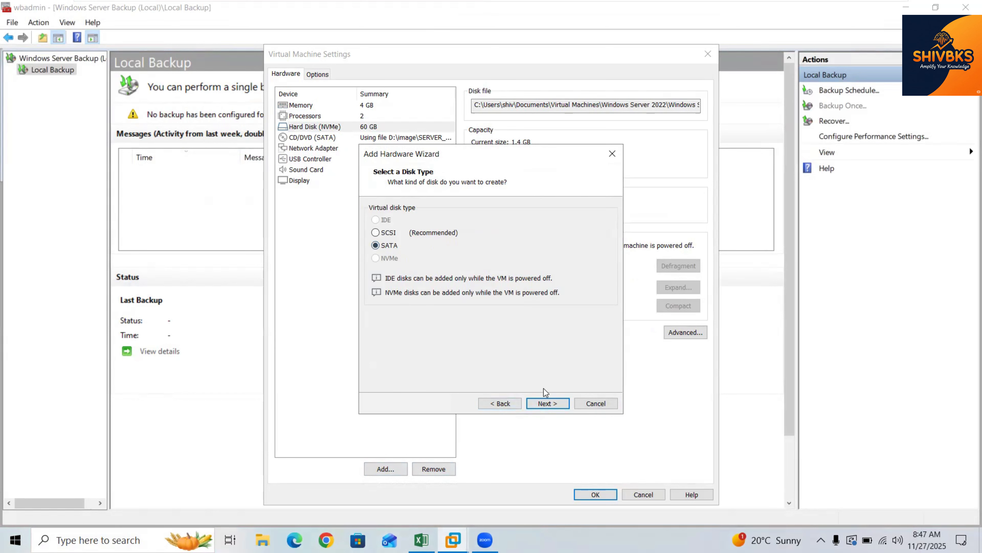
{"action": "left_click", "coordinate": [553, 404]}
{"action": "left_click", "coordinate": [553, 404]}
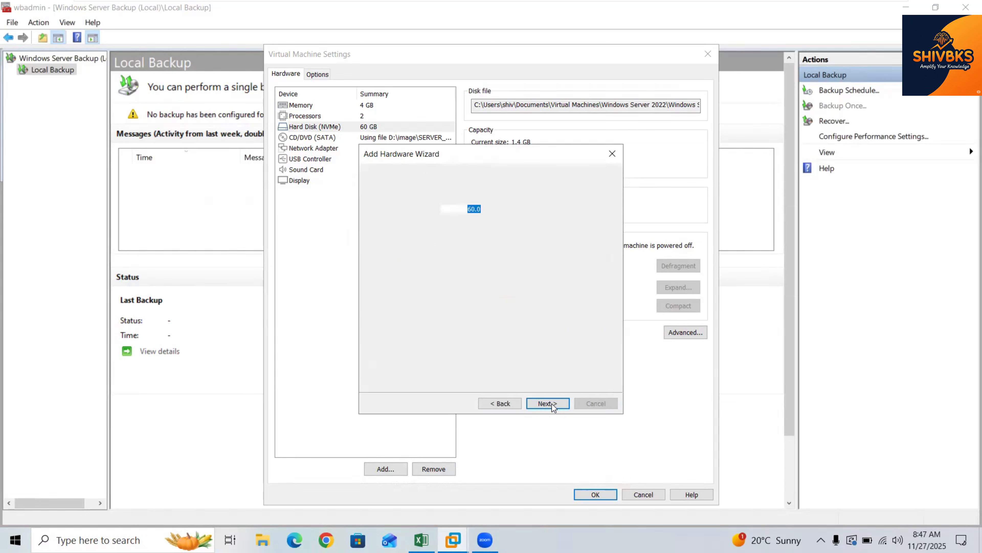
- Set the new virtual disk's maximum size to 10 GB, store it as a single file, and finish adding it
{"action": "type", "text": "10"}
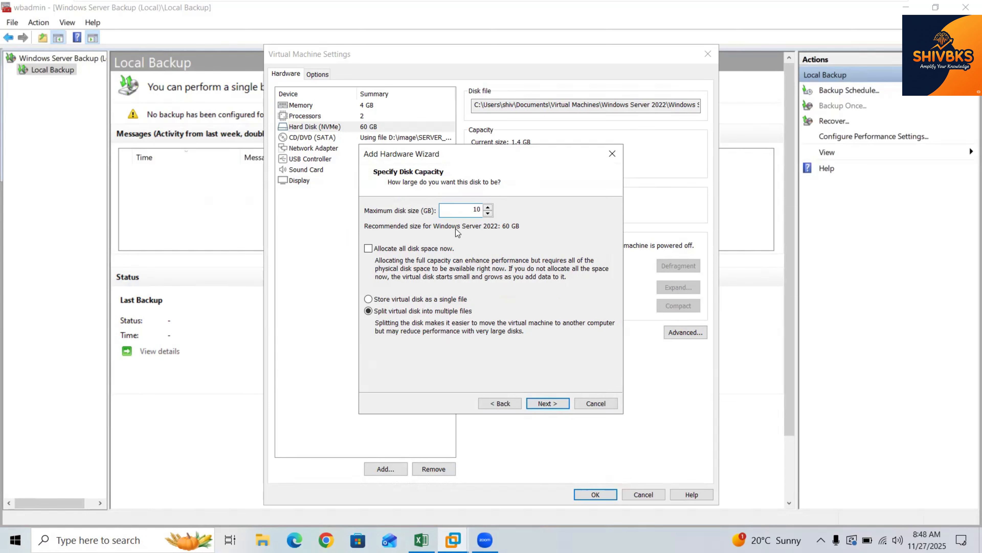
{"action": "left_click", "coordinate": [447, 299]}
{"action": "left_click", "coordinate": [545, 406]}
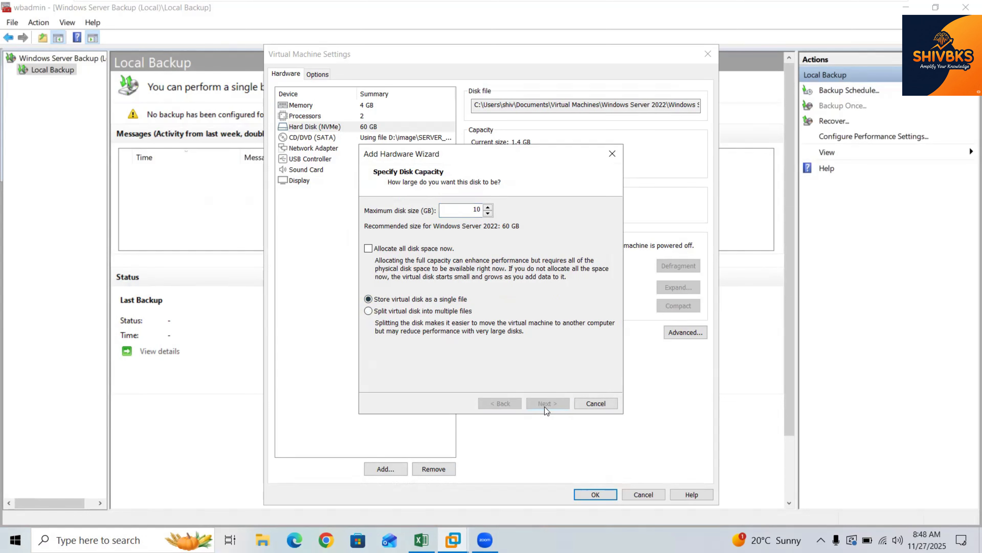
{"action": "left_click", "coordinate": [550, 404]}
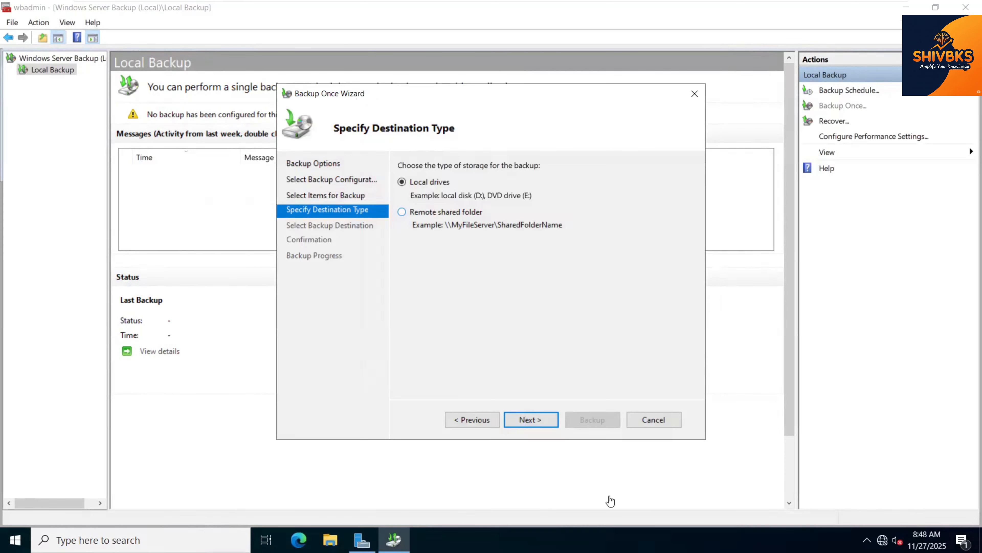
- Cancel the one-time backup wizard and switch to Server Manager to show the Disks page of File and Storage Services
{"action": "left_click", "coordinate": [652, 420]}
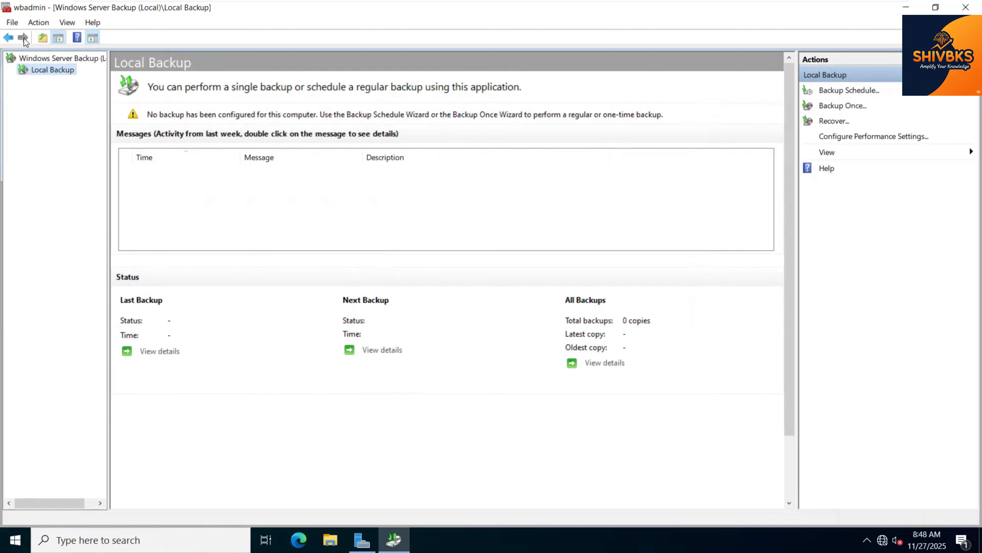
{"action": "left_click", "coordinate": [923, 8]}
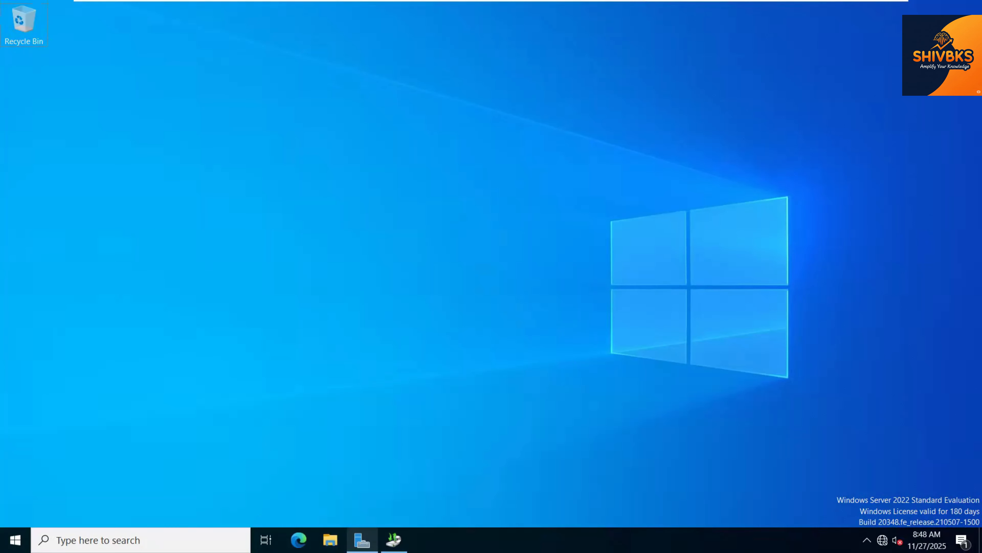
{"action": "left_click", "coordinate": [362, 539]}
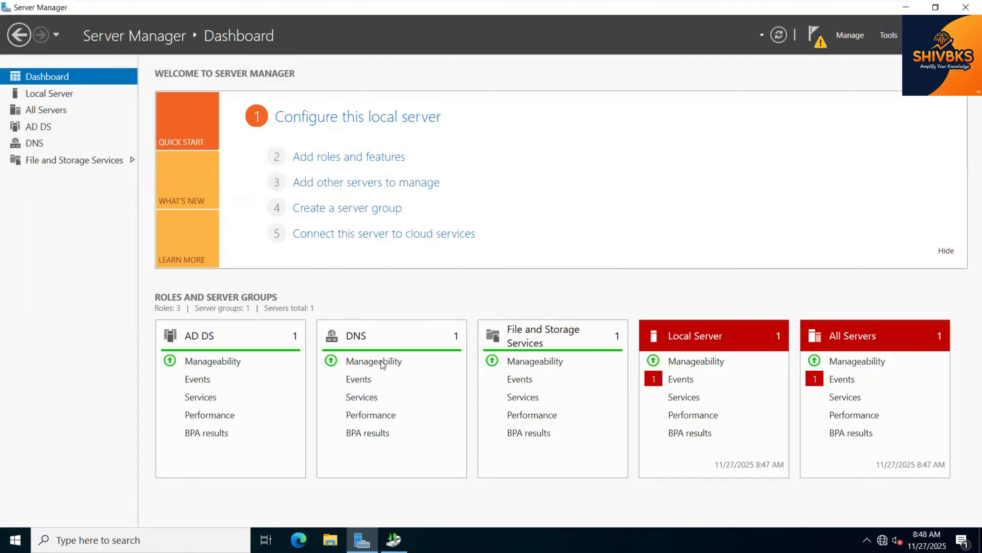
{"action": "left_click", "coordinate": [55, 162]}
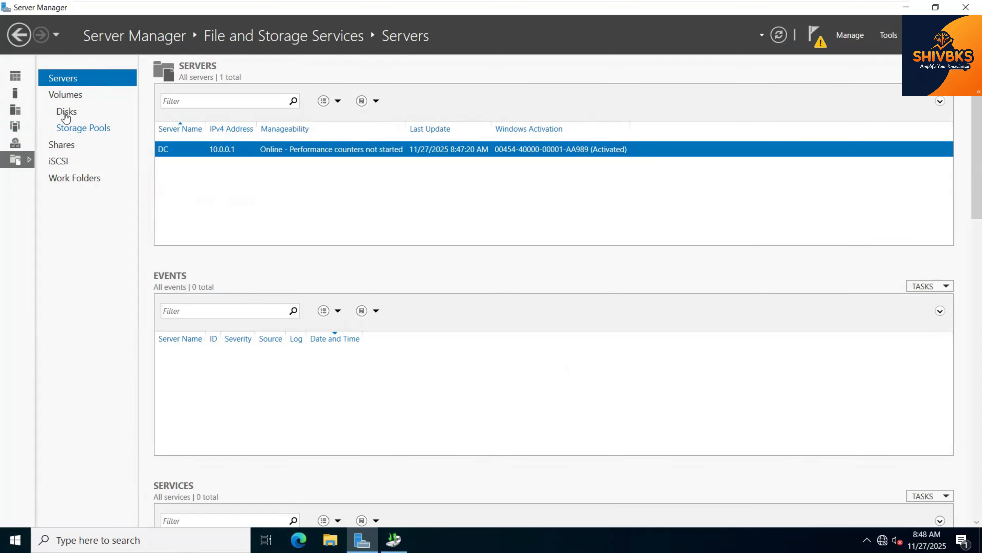
{"action": "left_click", "coordinate": [66, 114]}
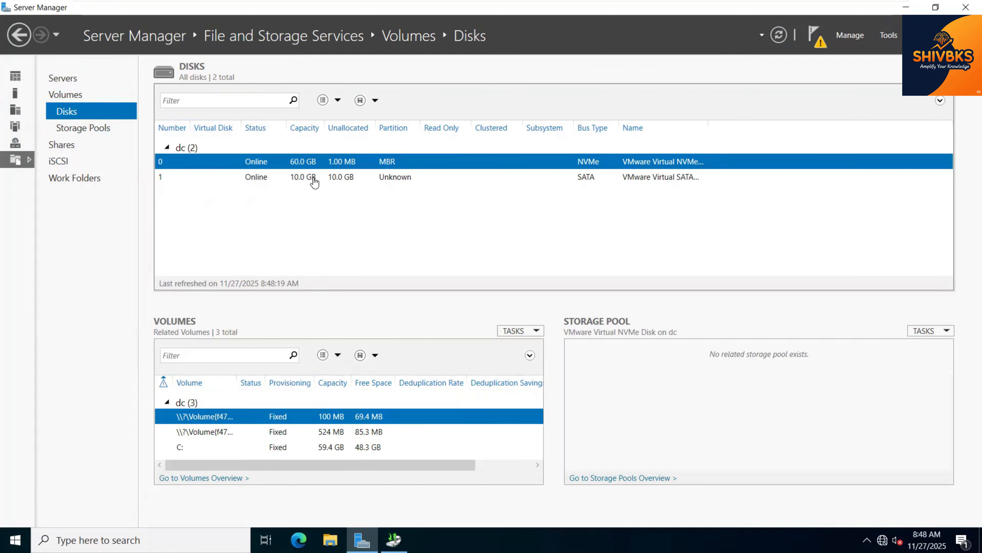
{"action": "left_click", "coordinate": [314, 181]}
{"action": "right_click", "coordinate": [314, 179]}
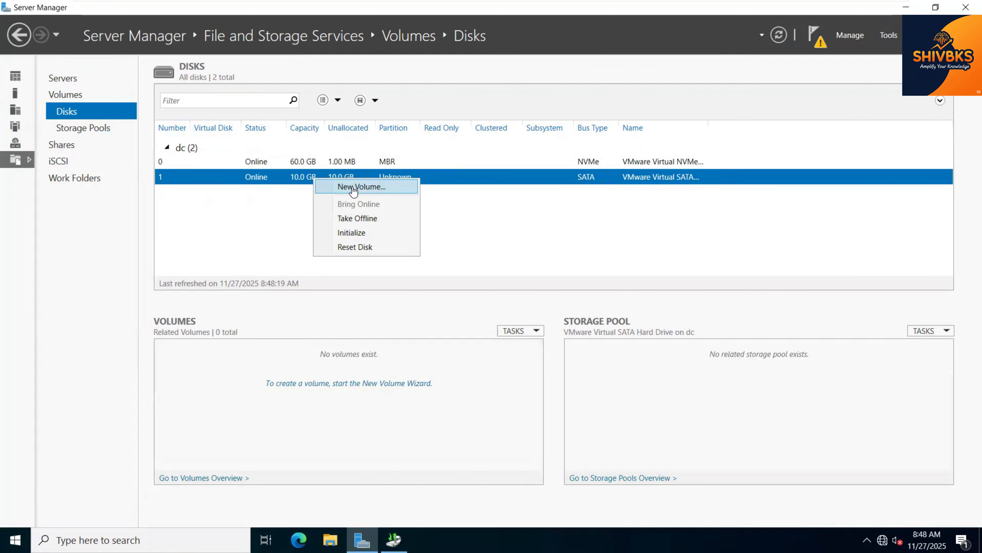
{"action": "left_click", "coordinate": [352, 187]}
{"action": "left_click", "coordinate": [553, 443]}
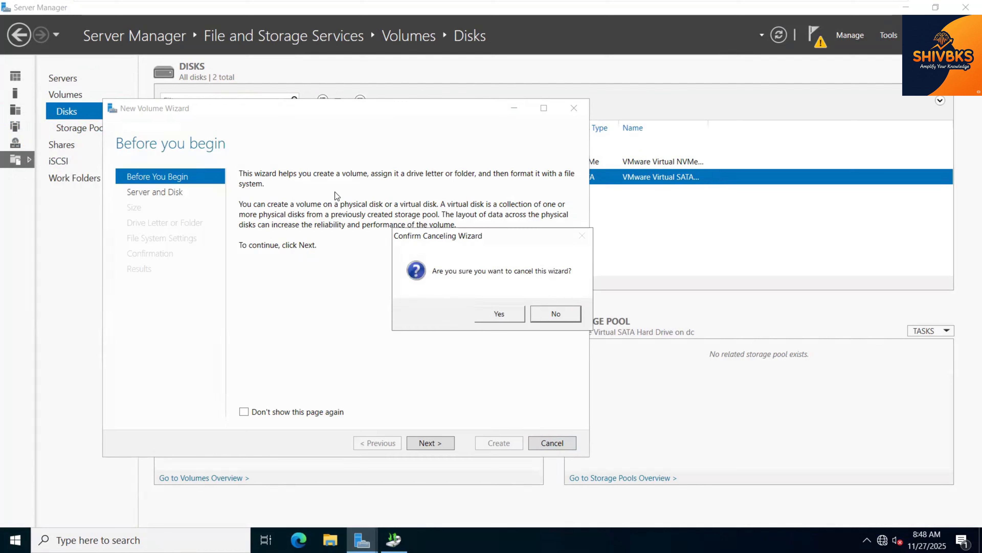
{"action": "left_click", "coordinate": [496, 324]}
- Initialize the new 10 GB SATA disk
{"action": "right_click", "coordinate": [290, 180]}
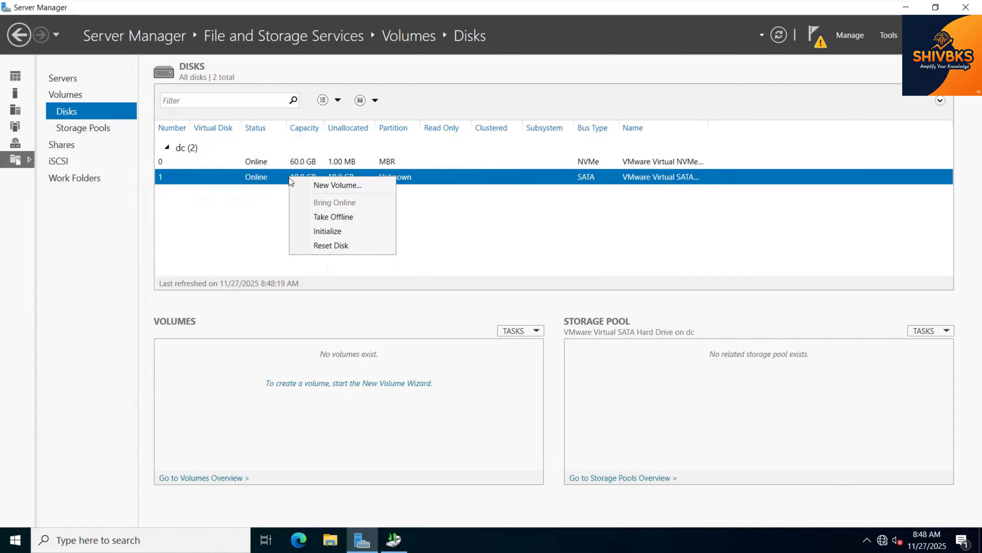
{"action": "left_click", "coordinate": [321, 231]}
{"action": "left_click", "coordinate": [533, 319]}
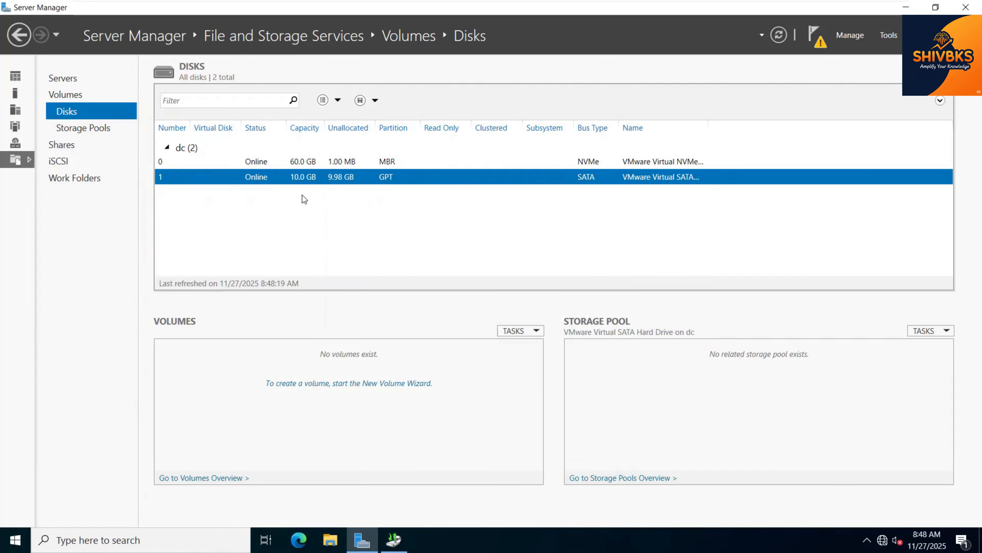
- Create a 9.98 GB NTFS volume labelled New Volume on the 10 GB SATA disk with the default drive letter, and select that disk
{"action": "right_click", "coordinate": [317, 180]}
{"action": "left_click", "coordinate": [348, 185]}
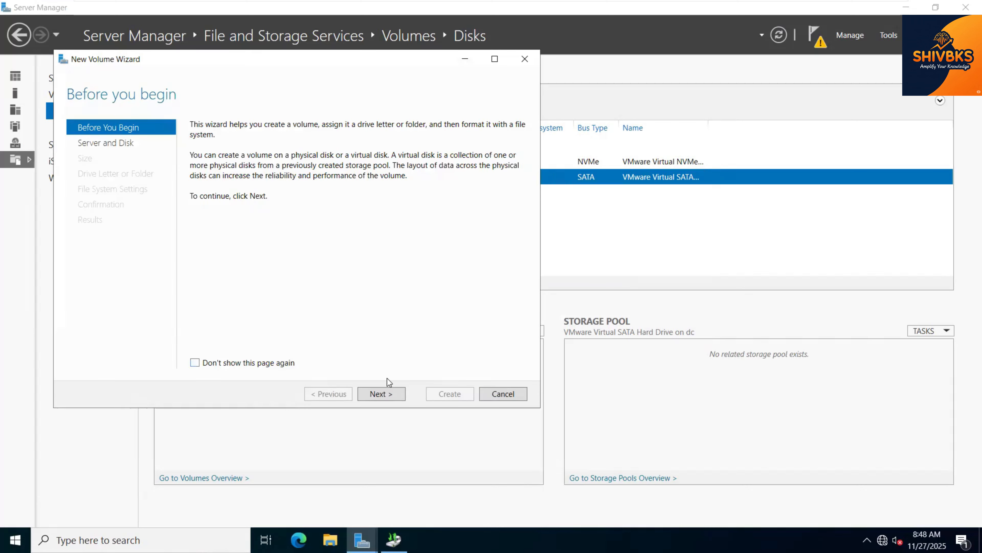
{"action": "left_click", "coordinate": [384, 395]}
{"action": "left_click", "coordinate": [386, 394]}
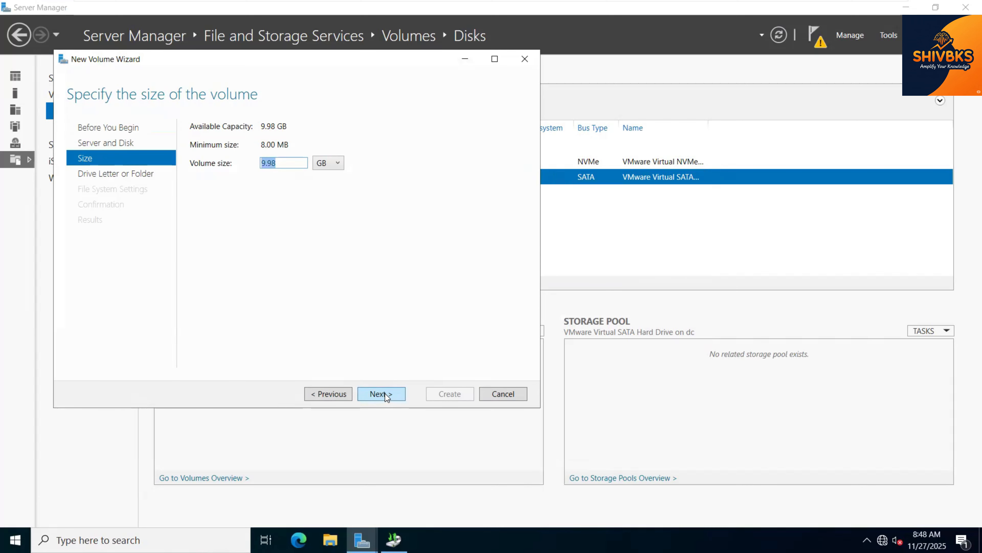
{"action": "left_click", "coordinate": [387, 394]}
{"action": "left_click", "coordinate": [391, 395]}
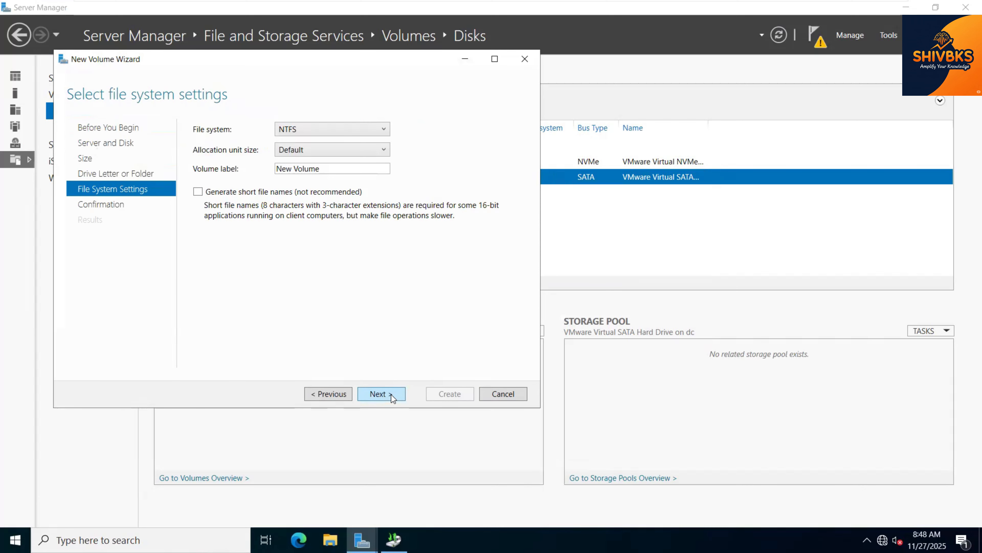
{"action": "left_click", "coordinate": [391, 395]}
{"action": "left_click", "coordinate": [451, 394]}
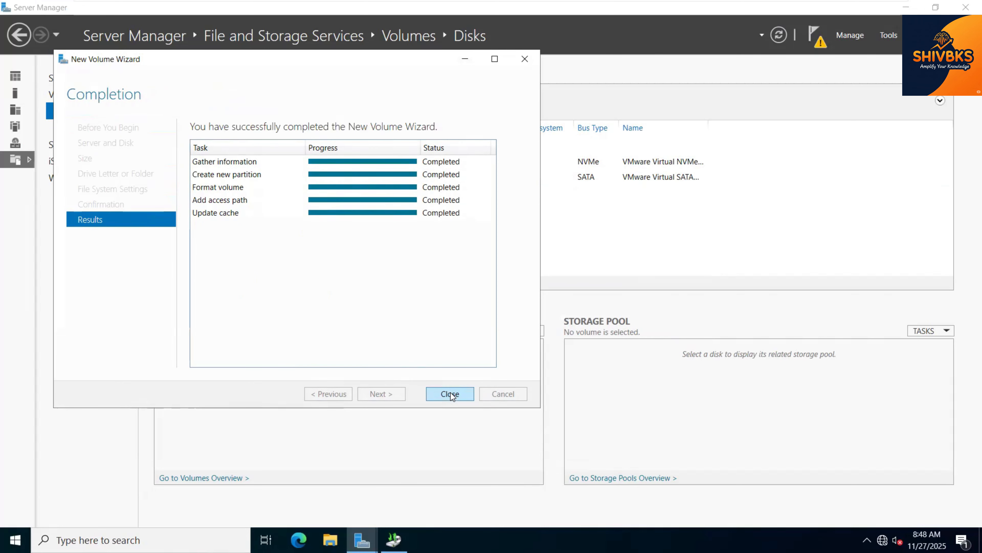
{"action": "left_click", "coordinate": [451, 392]}
{"action": "left_click", "coordinate": [275, 181]}
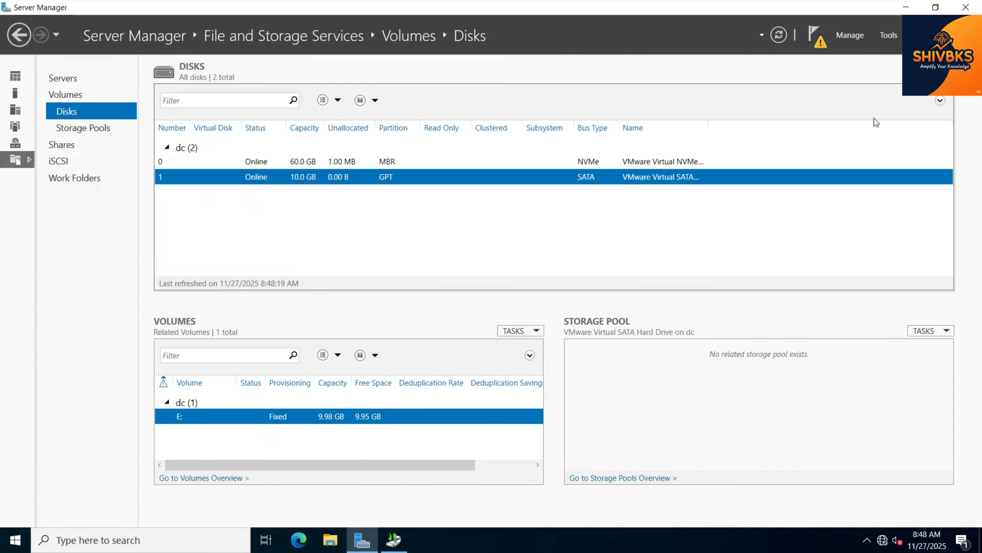
- Switch to Windows Server Backup and start a one-time backup with the Custom configuration
{"action": "left_click", "coordinate": [394, 539]}
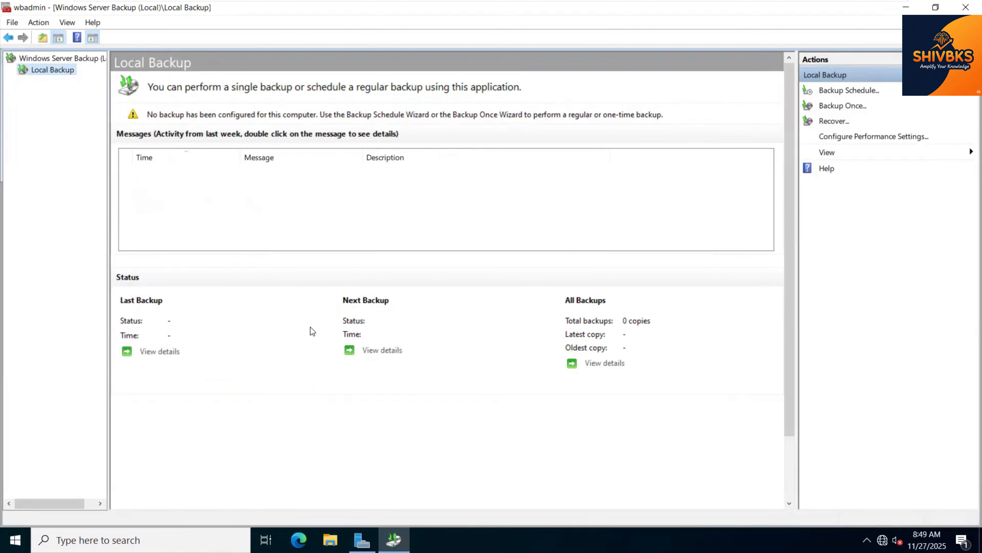
{"action": "left_click", "coordinate": [859, 106]}
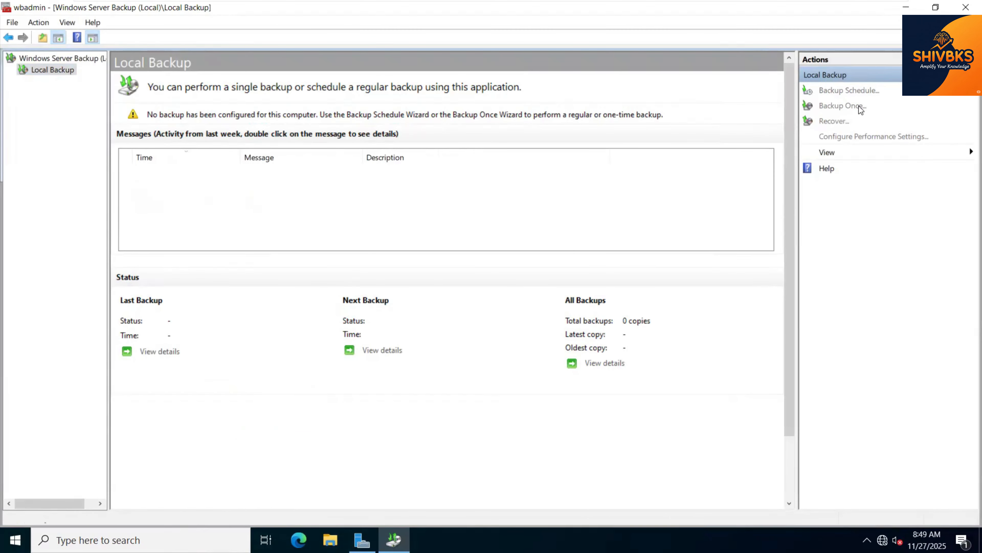
{"action": "left_click", "coordinate": [545, 425]}
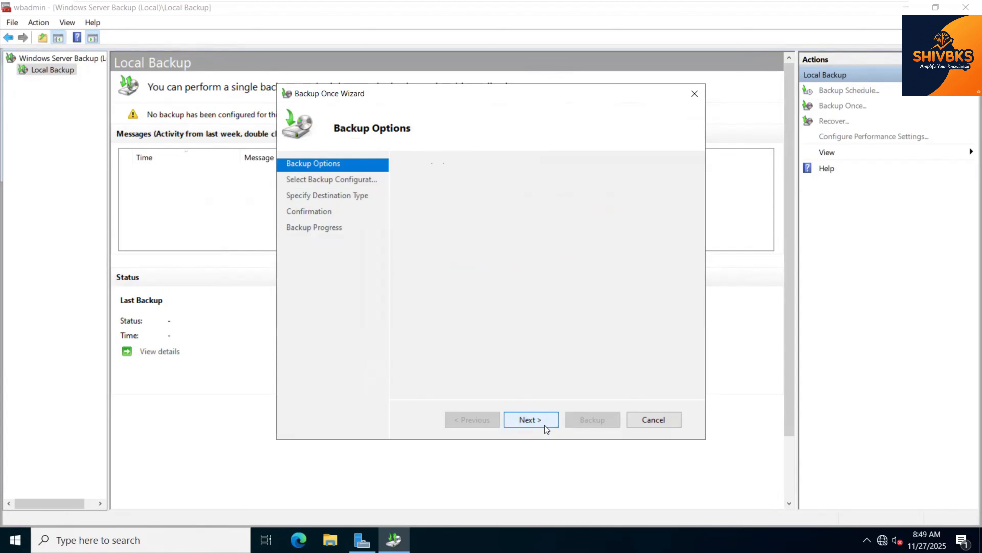
{"action": "left_click", "coordinate": [424, 226]}
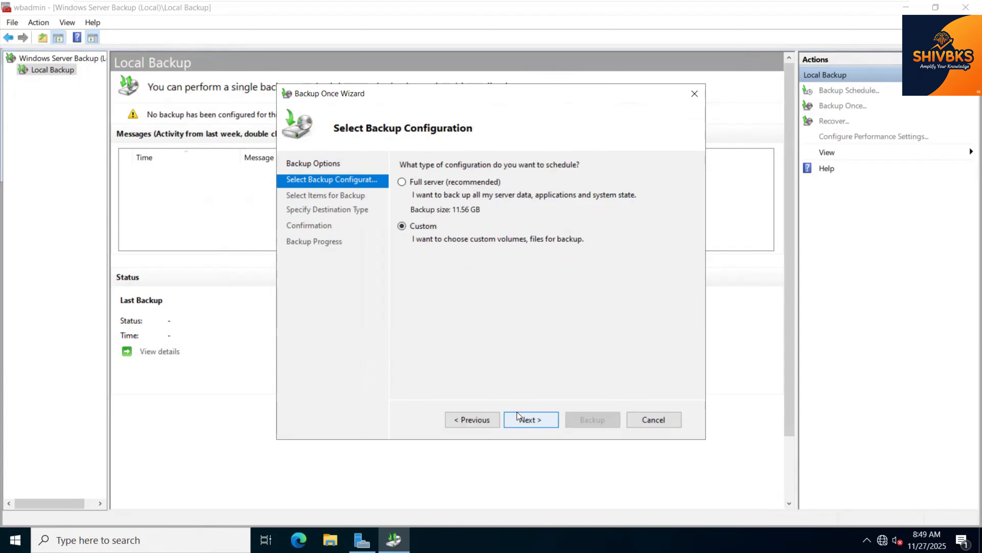
{"action": "left_click", "coordinate": [531, 419]}
- Add the backup folder on Local disk (C:) as the item for the one-time backup
{"action": "left_click", "coordinate": [566, 353]}
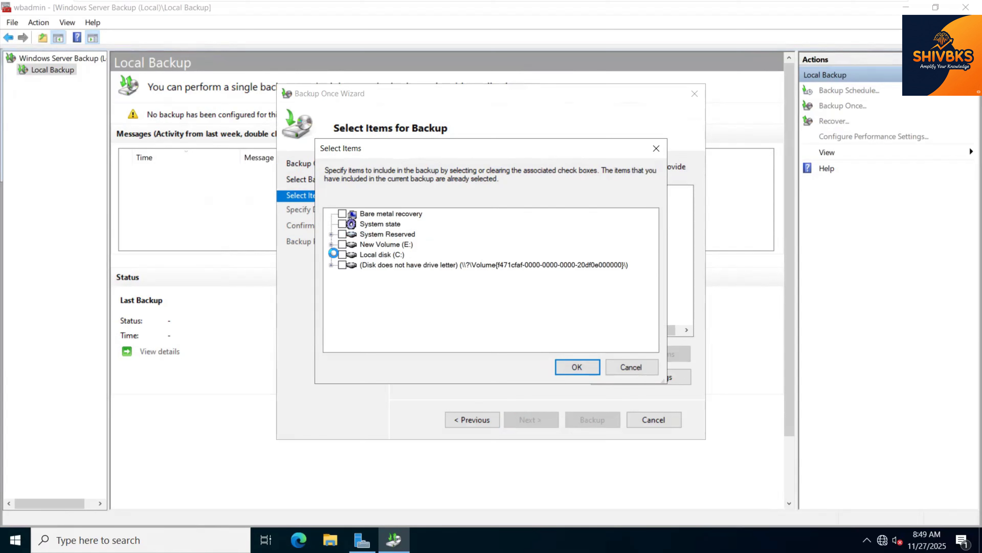
{"action": "left_click", "coordinate": [354, 234]}
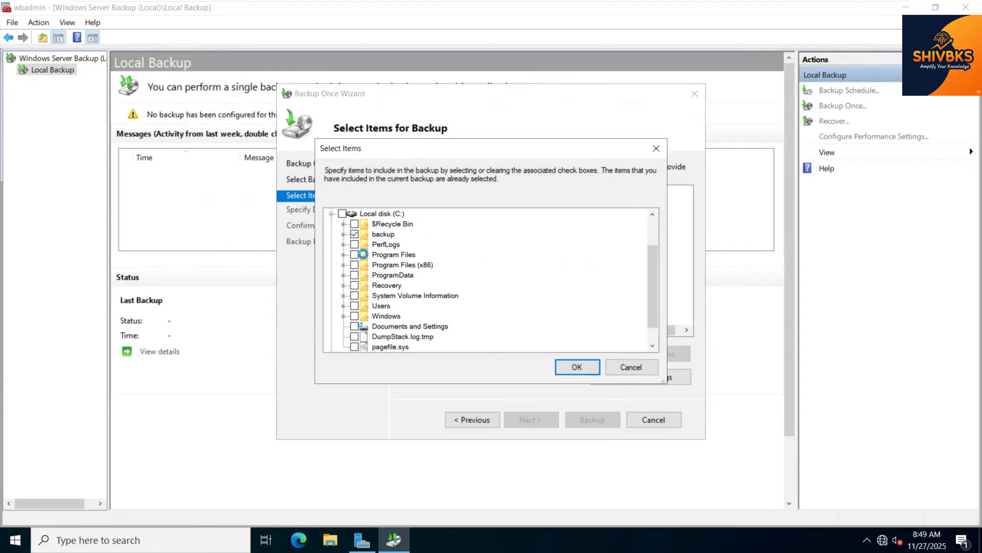
{"action": "left_click", "coordinate": [578, 367]}
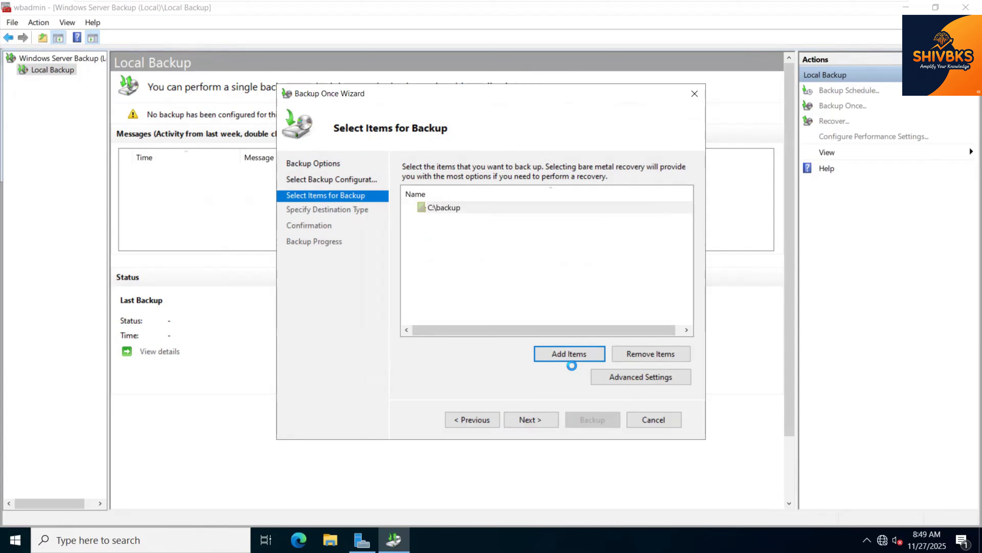
{"action": "left_click", "coordinate": [542, 421]}
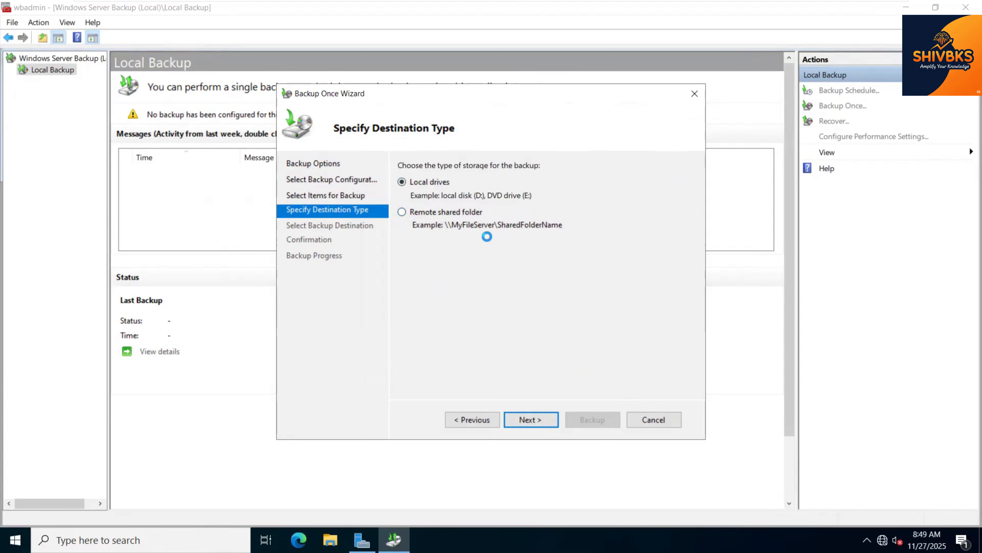
- Store the one-time backup on the local drive New Volume (E:), run it, and close the wizard when it is done
{"action": "left_click", "coordinate": [522, 420]}
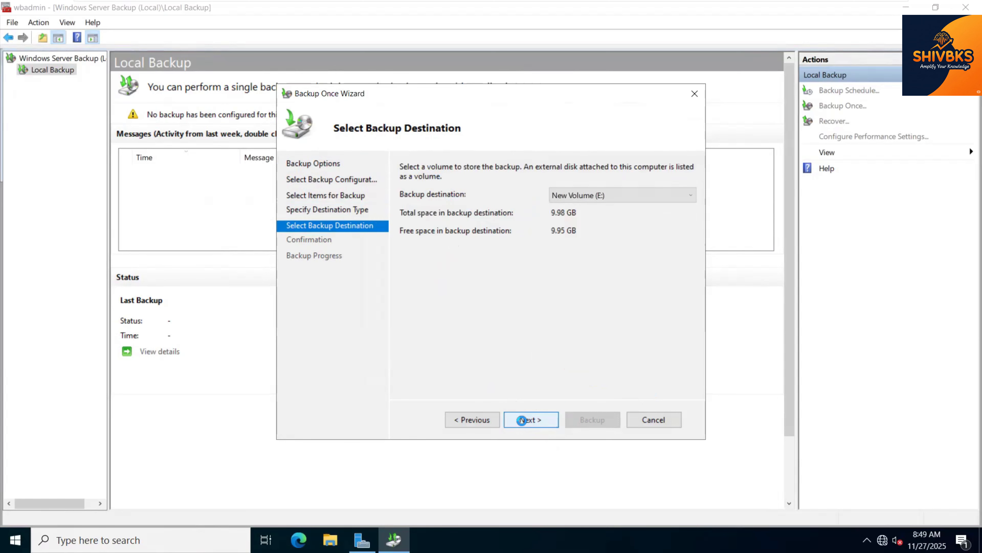
{"action": "left_click", "coordinate": [543, 422]}
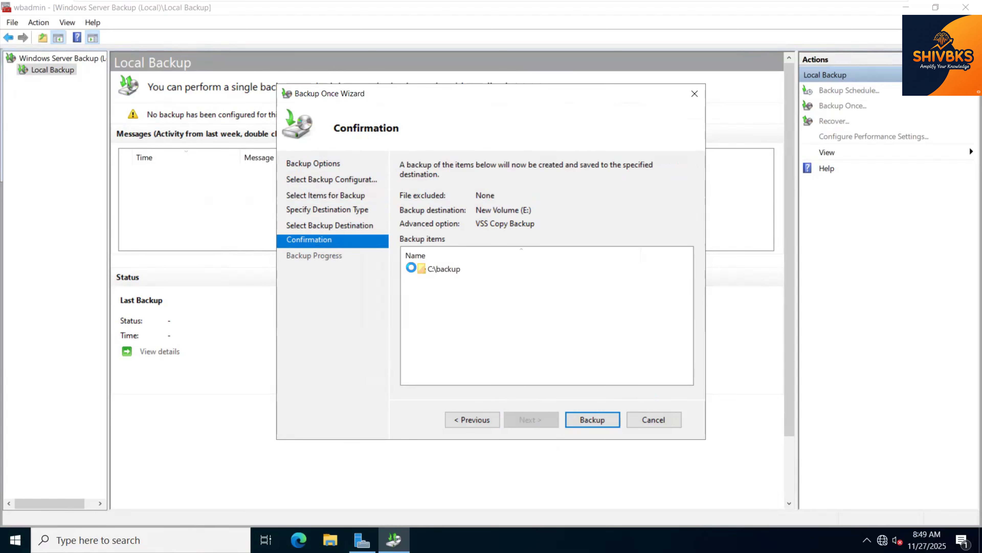
{"action": "left_click", "coordinate": [591, 422]}
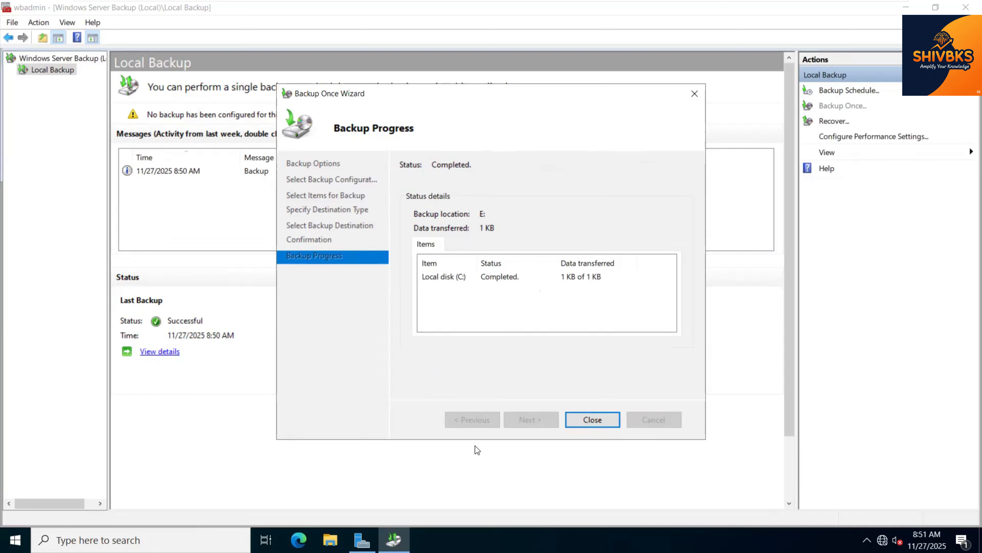
{"action": "left_click", "coordinate": [610, 423]}
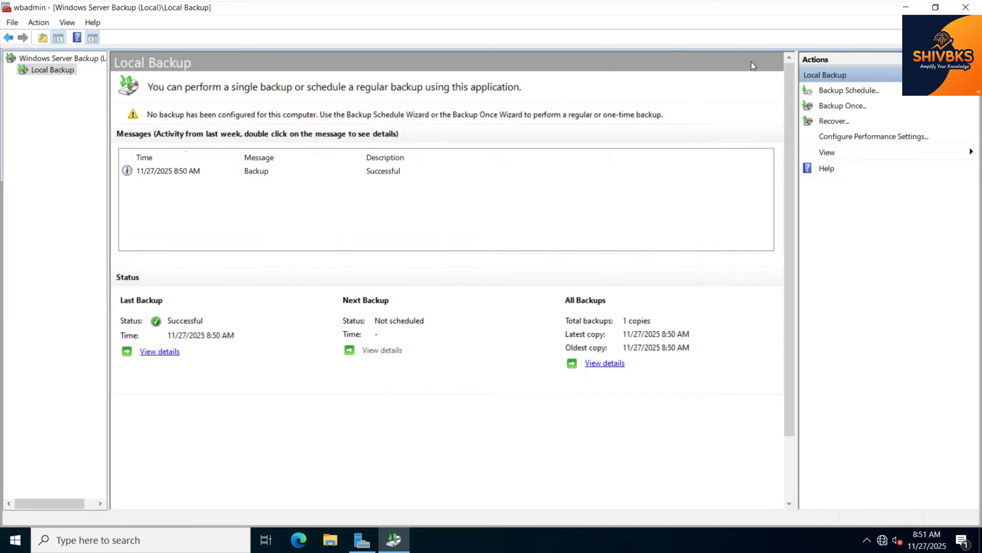
- Start a backup schedule with the Custom configuration
{"action": "left_click", "coordinate": [868, 93]}
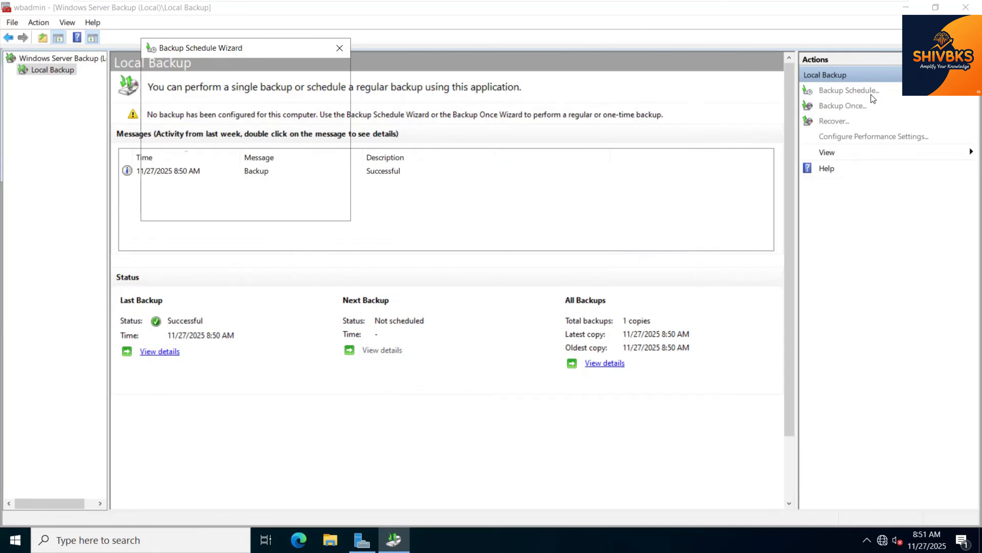
{"action": "left_click", "coordinate": [530, 429]}
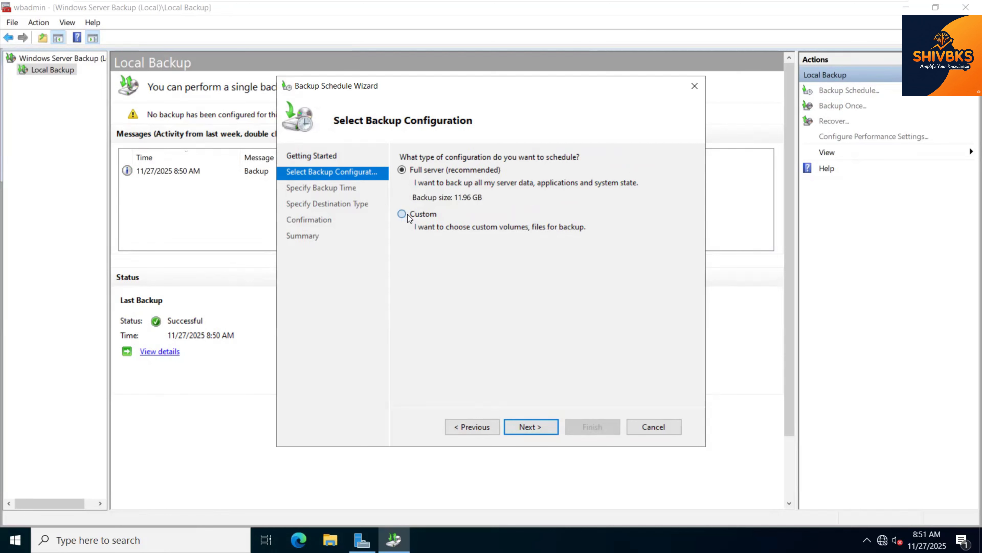
{"action": "left_click", "coordinate": [407, 215]}
{"action": "left_click", "coordinate": [526, 428]}
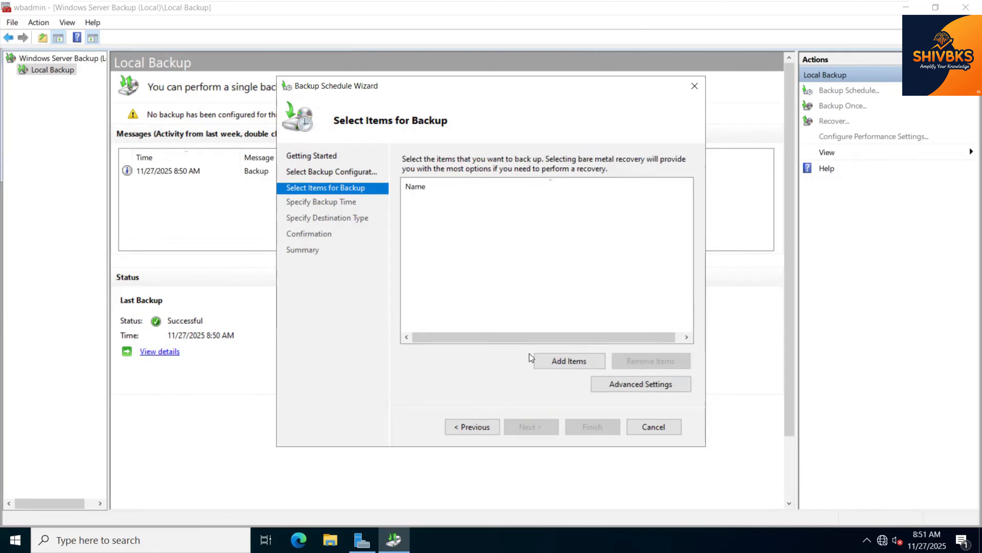
- Add only the backup folder on Local disk (C:) as the item for the scheduled backup
{"action": "left_click", "coordinate": [553, 362]}
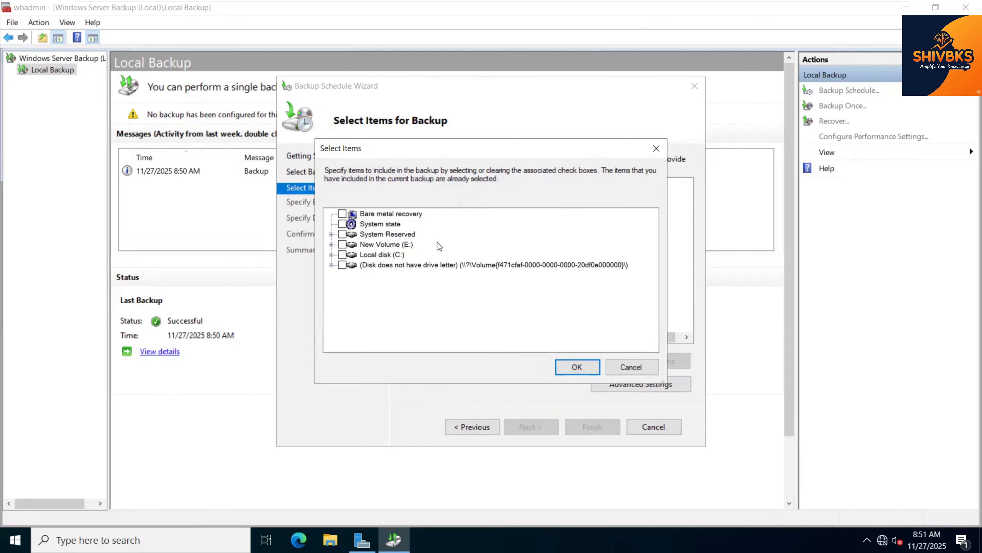
{"action": "left_click", "coordinate": [343, 254]}
{"action": "left_click", "coordinate": [331, 254]}
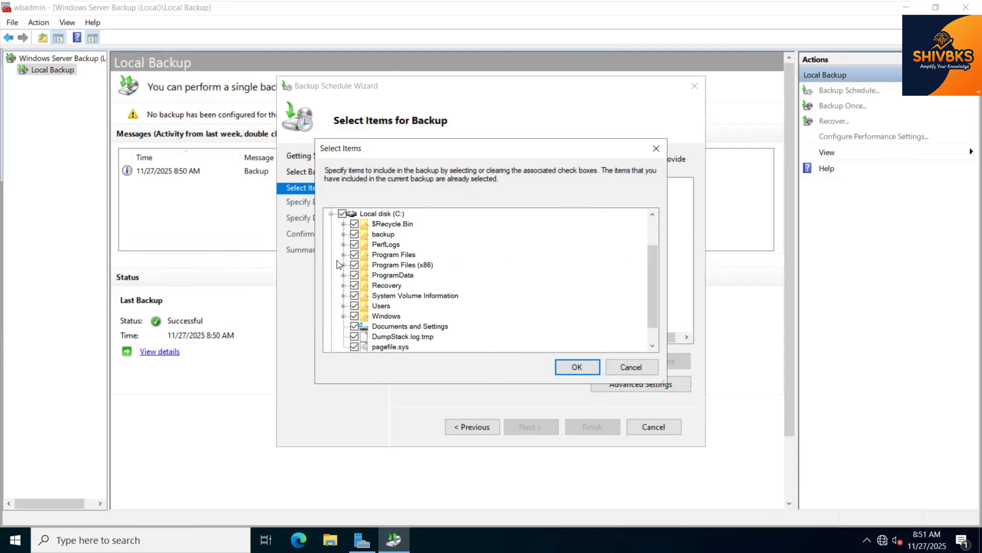
{"action": "left_click", "coordinate": [342, 213]}
{"action": "left_click", "coordinate": [354, 234]}
{"action": "left_click", "coordinate": [577, 367]}
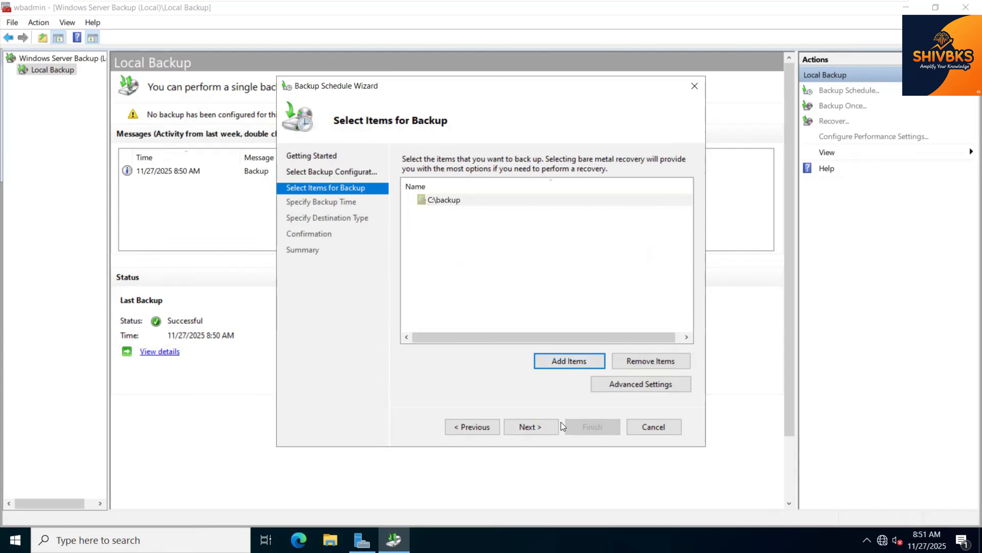
{"action": "left_click", "coordinate": [543, 432]}
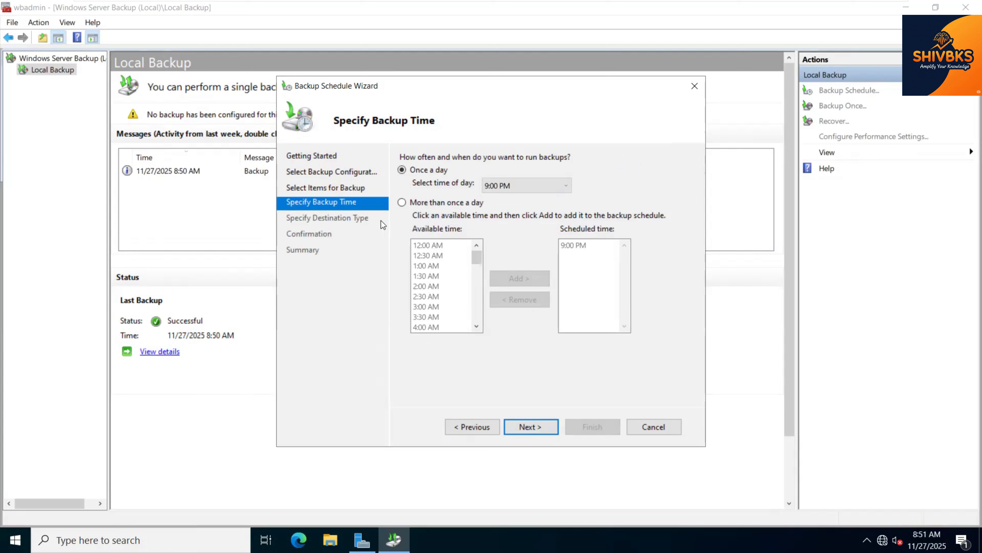
- Try 9:00 AM as the once-a-day time, and switch the schedule to more than once a day with 9:00 PM as the scheduled time
{"action": "left_click", "coordinate": [520, 187]}
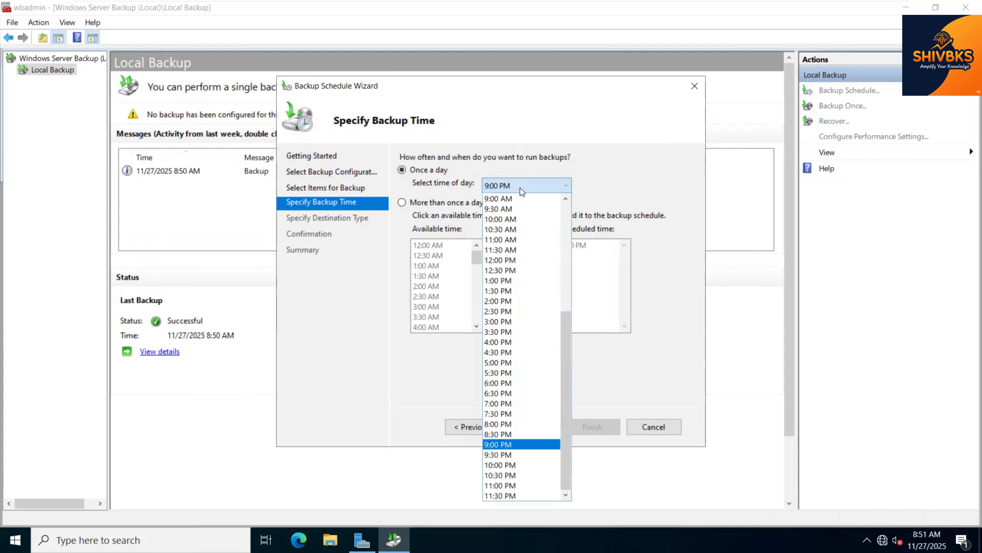
{"action": "left_click", "coordinate": [497, 444]}
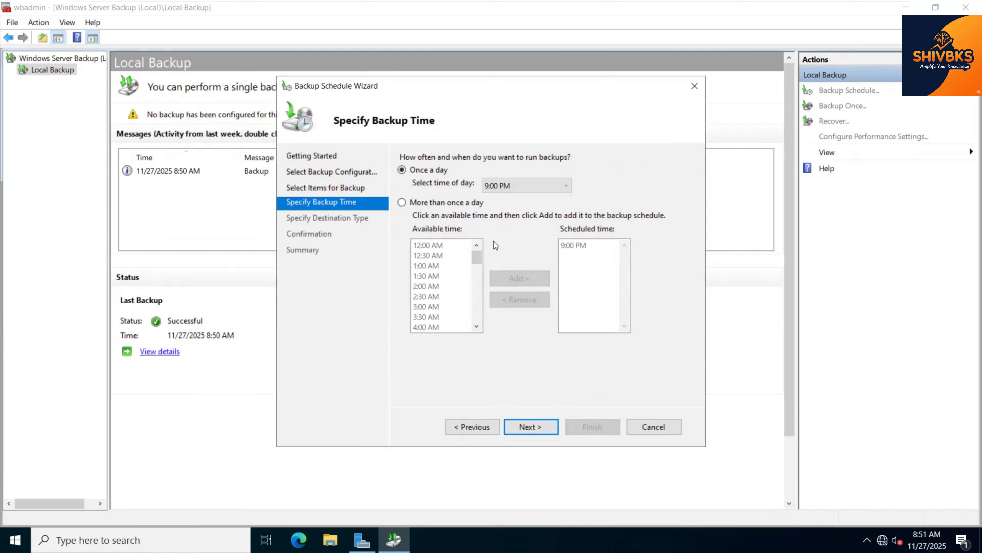
{"action": "left_click", "coordinate": [518, 189]}
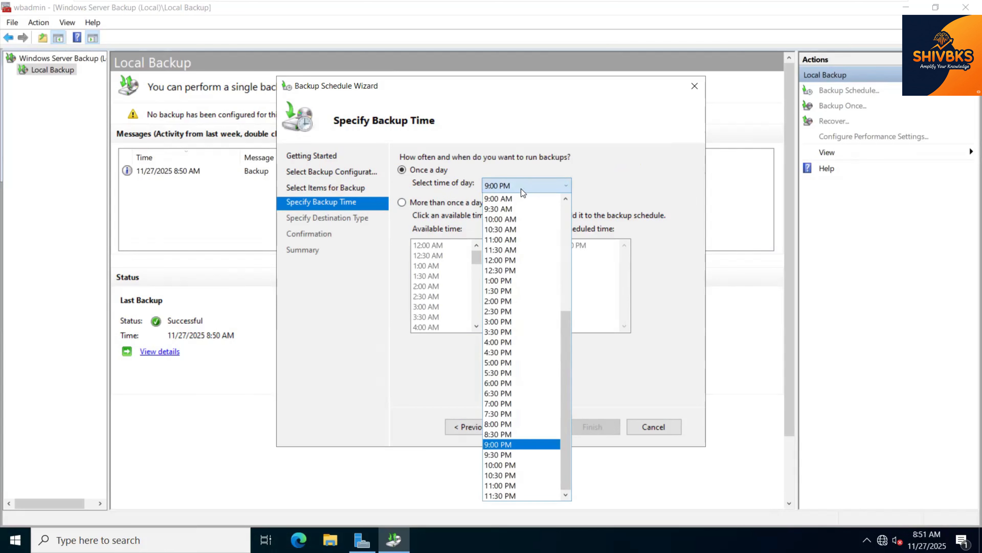
{"action": "left_click", "coordinate": [516, 201]}
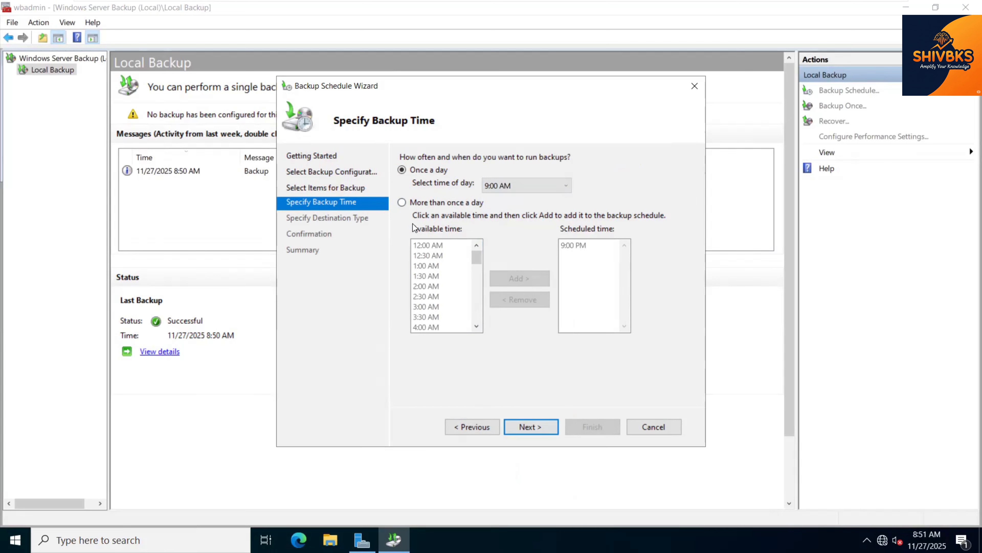
{"action": "left_click", "coordinate": [403, 202]}
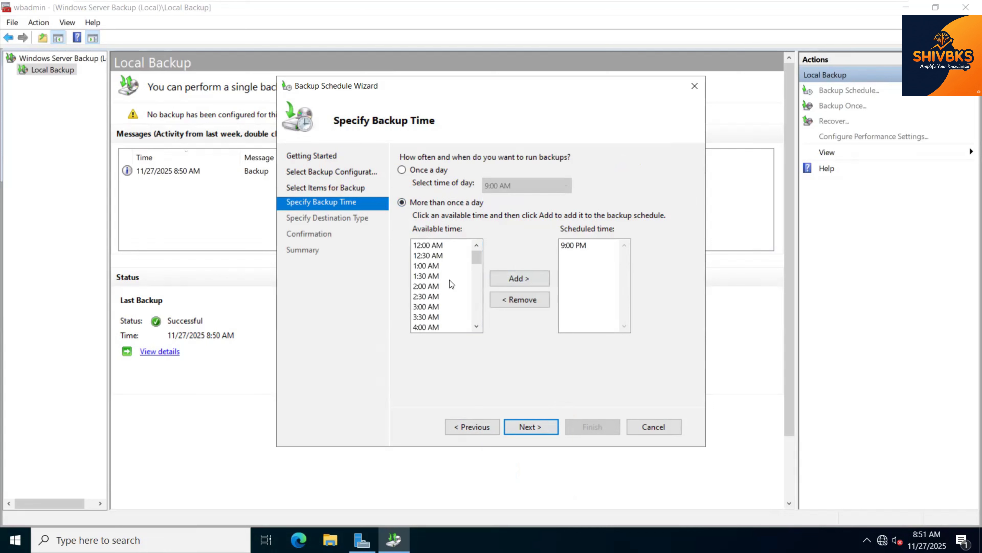
{"action": "scroll", "coordinate": [450, 281], "scroll_direction": "down", "scroll_amount": 12}
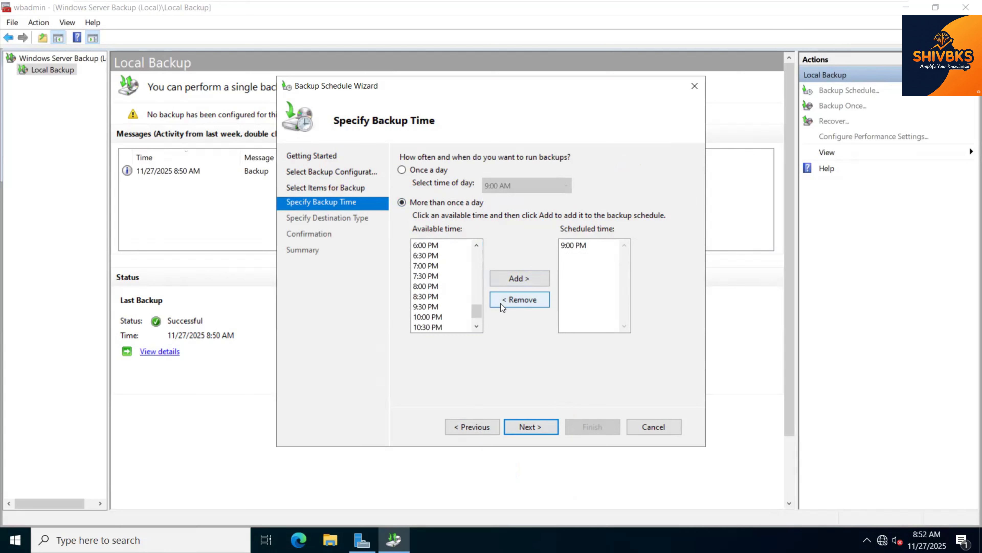
{"action": "scroll", "coordinate": [464, 300], "scroll_direction": "down", "scroll_amount": 1}
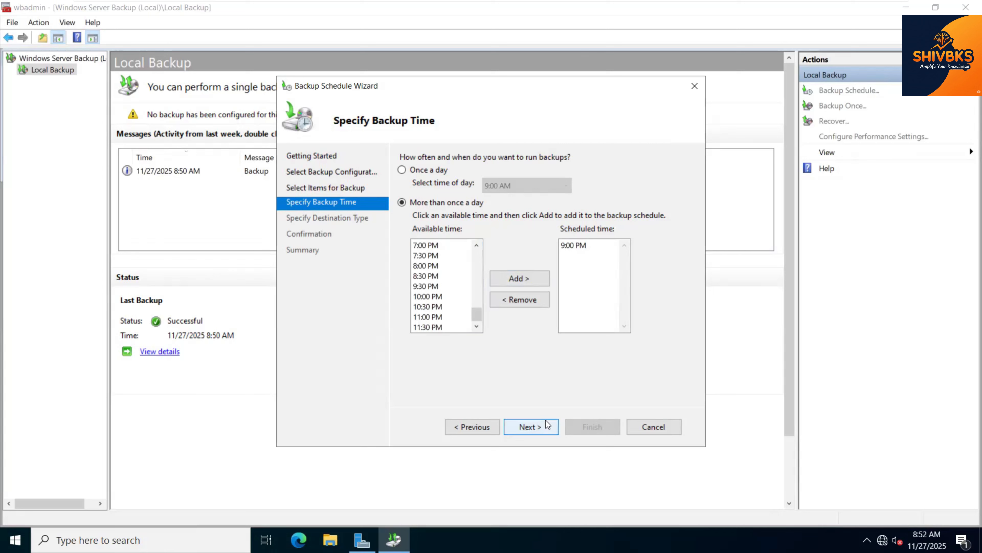
{"action": "left_click", "coordinate": [537, 429]}
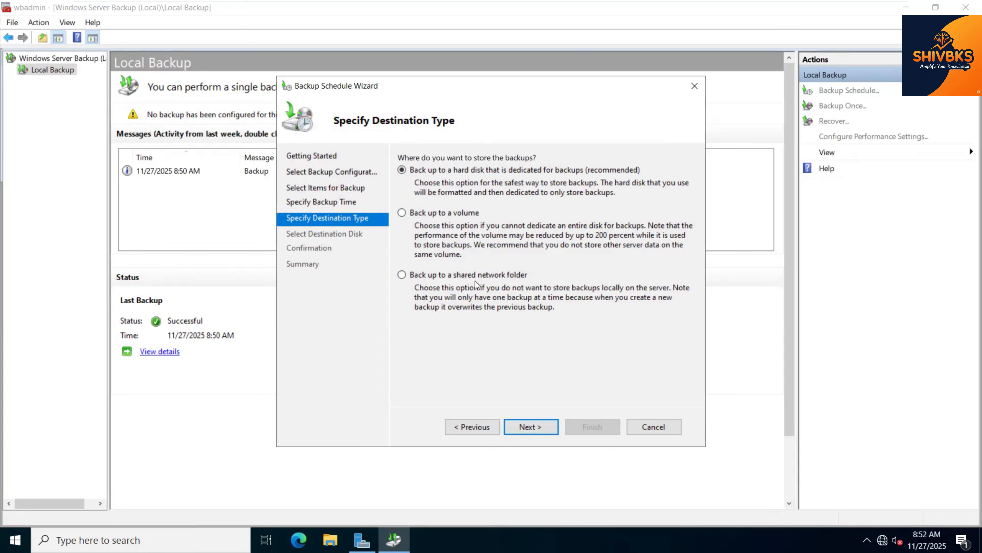
- Check the dedicated hard disk destination, and go back to set the destination type to Back up to a volume
{"action": "left_click", "coordinate": [534, 427]}
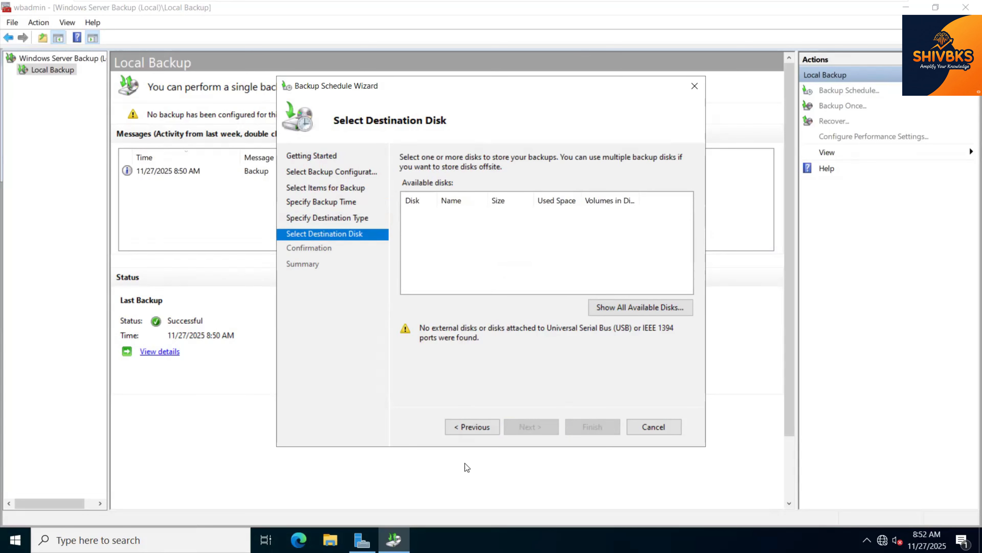
{"action": "left_click", "coordinate": [471, 427]}
{"action": "left_click", "coordinate": [413, 214]}
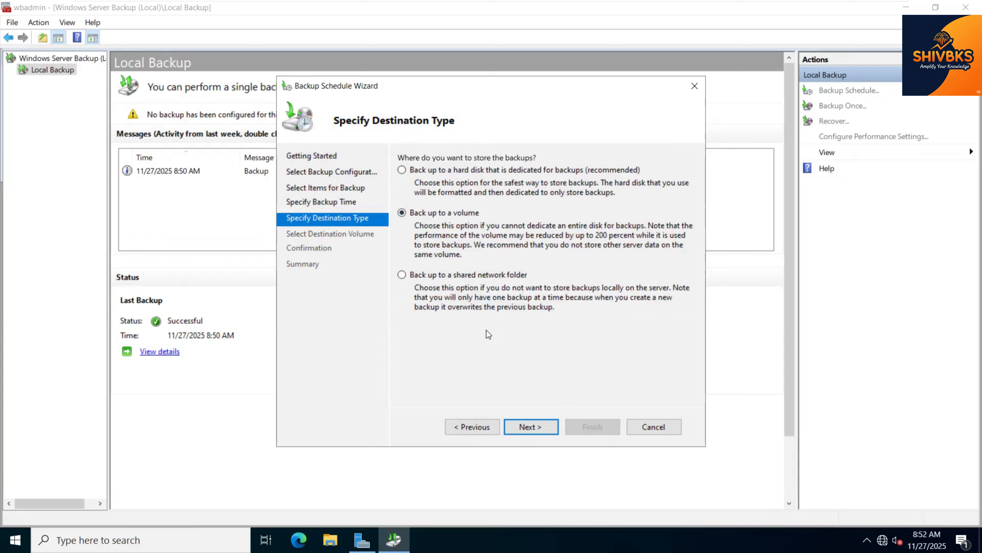
{"action": "left_click", "coordinate": [545, 433]}
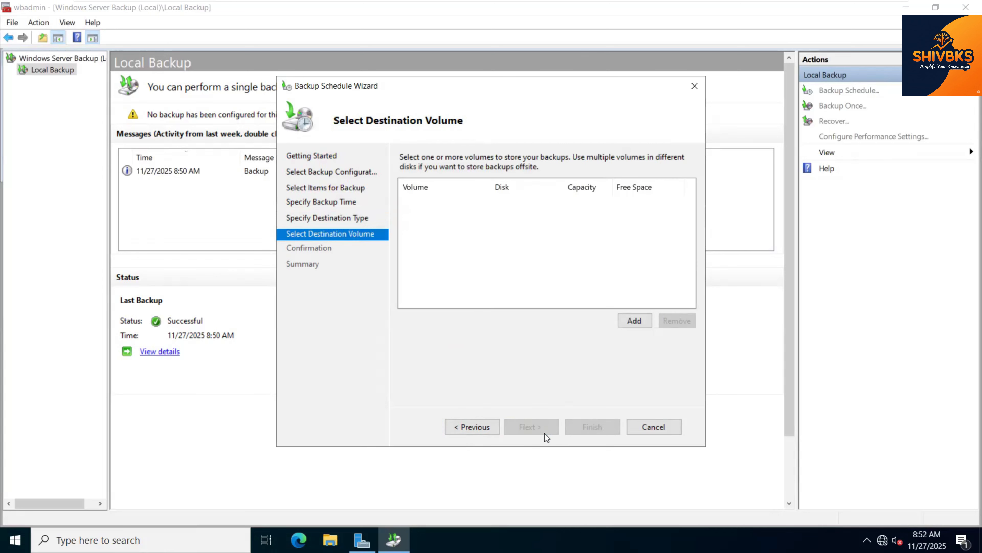
- Add New Volume (E:) as the destination volume, create the backup schedule, and close the wizard
{"action": "left_click", "coordinate": [630, 322]}
{"action": "left_click", "coordinate": [386, 232]}
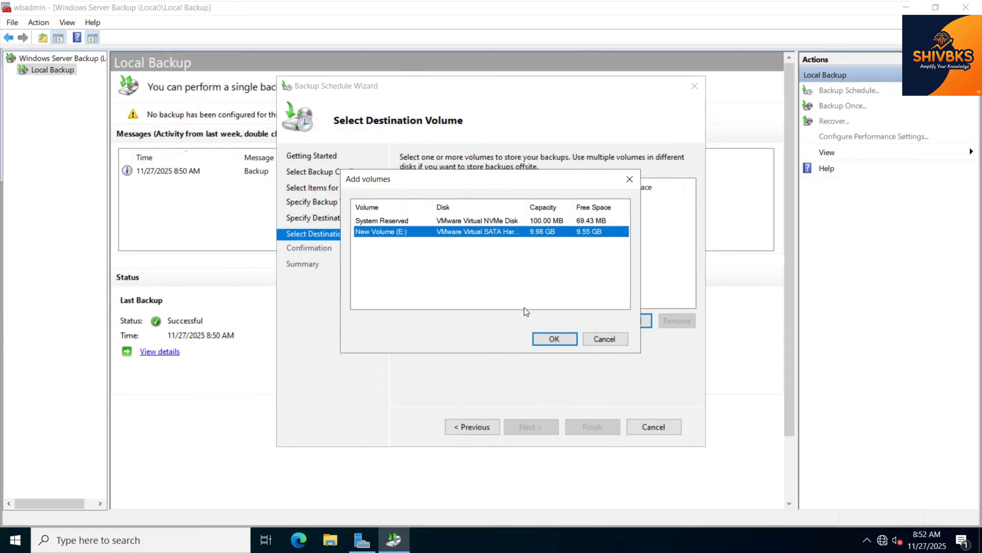
{"action": "left_click", "coordinate": [554, 338]}
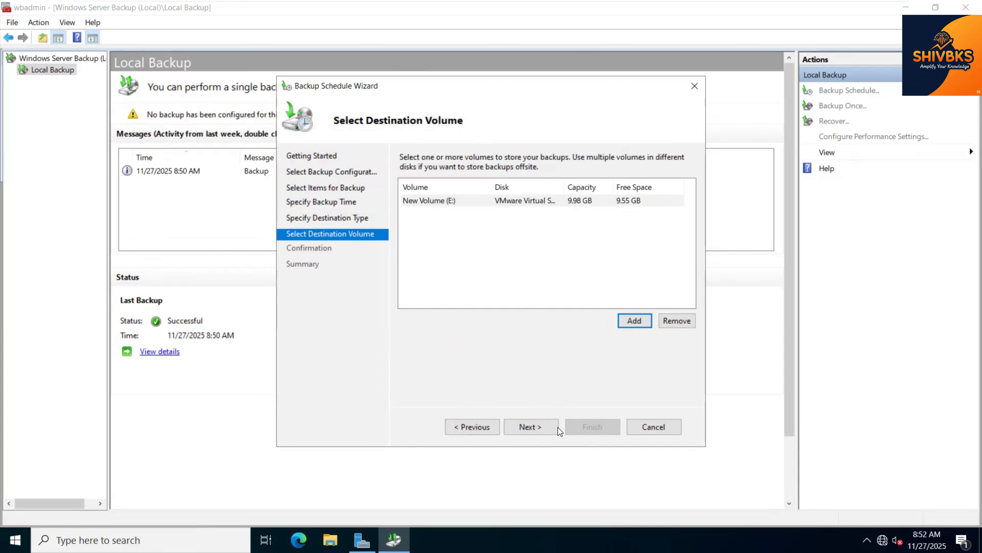
{"action": "left_click", "coordinate": [548, 432]}
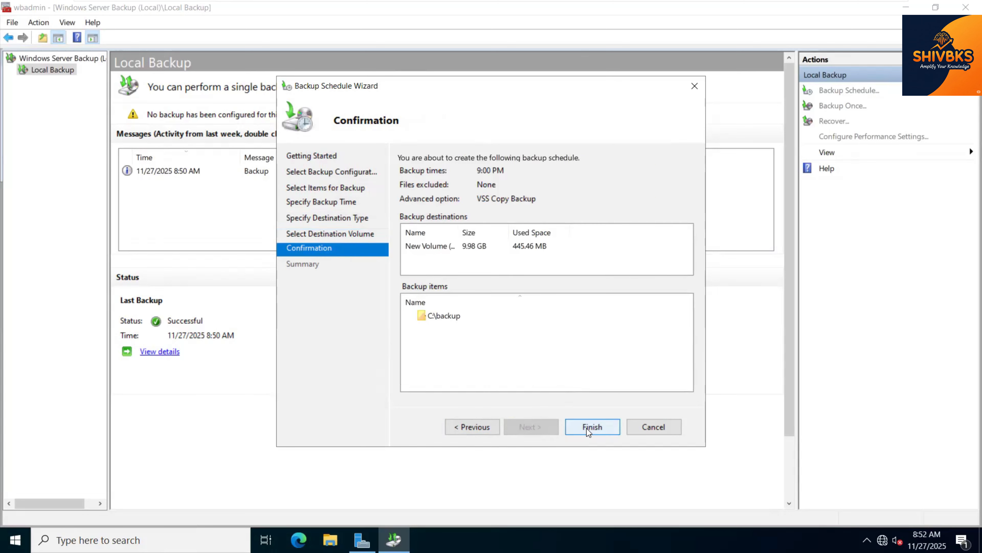
{"action": "left_click", "coordinate": [595, 427]}
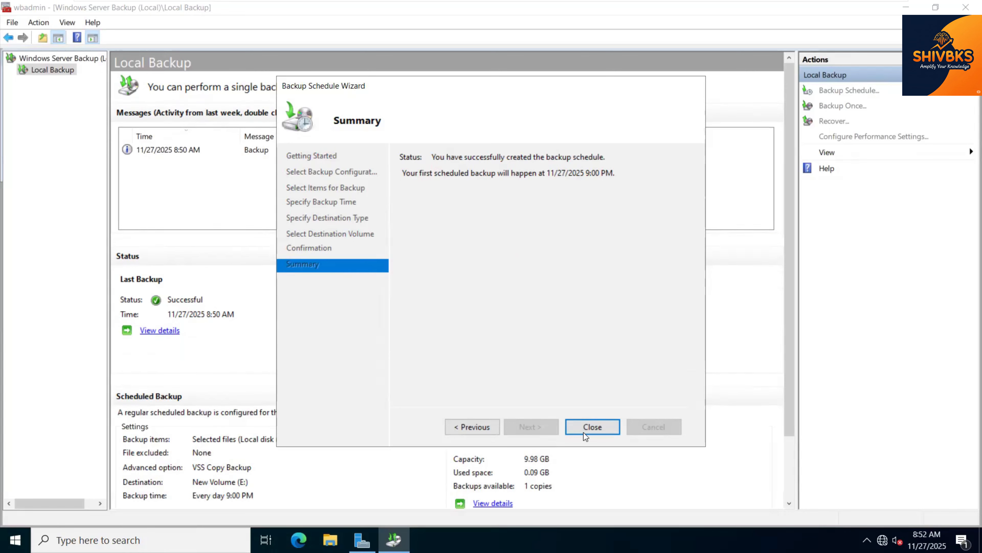
{"action": "left_click", "coordinate": [590, 432]}
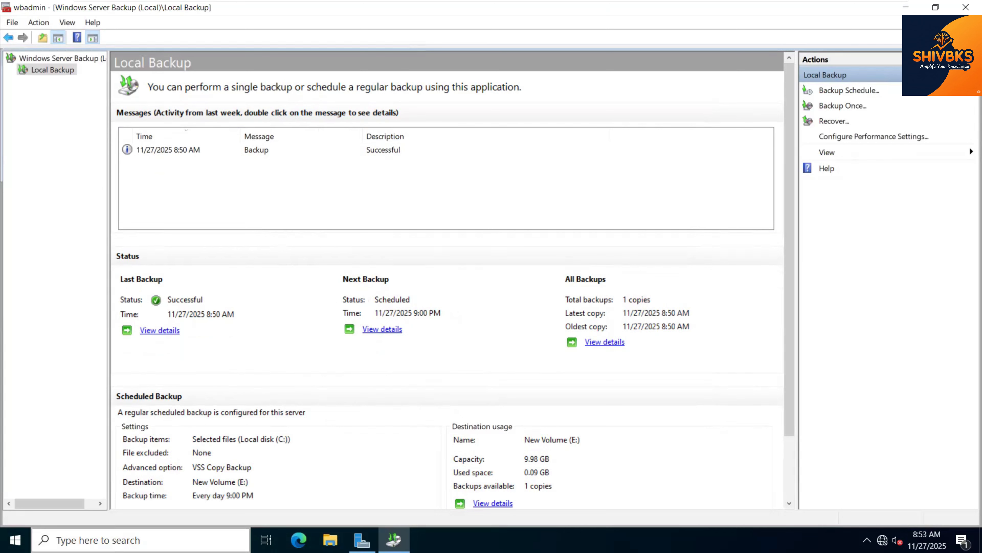
- Browse New Volume (E:) in File Explorer to examine the contents of WindowsImageBackup and its dc folder
{"action": "key", "text": "super+e"}
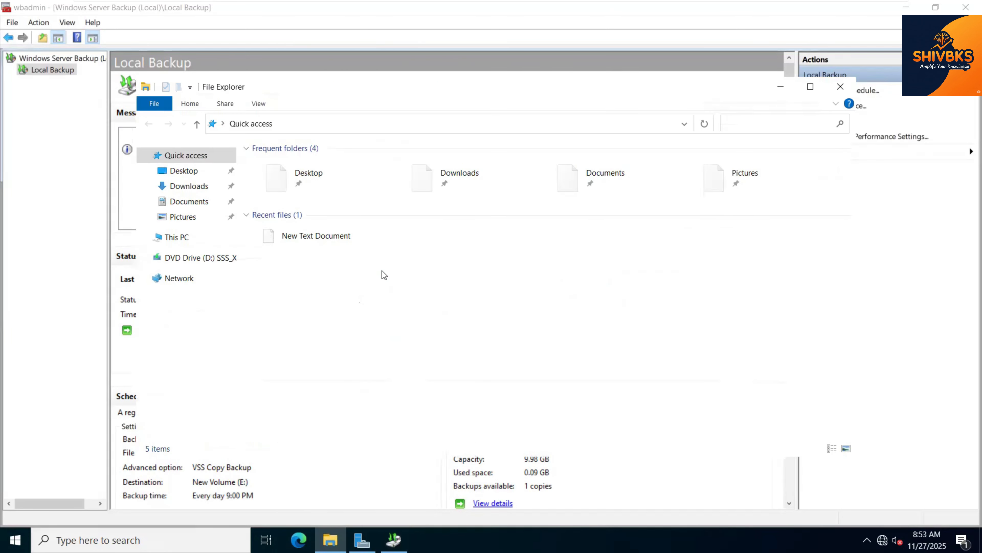
{"action": "left_click", "coordinate": [177, 237]}
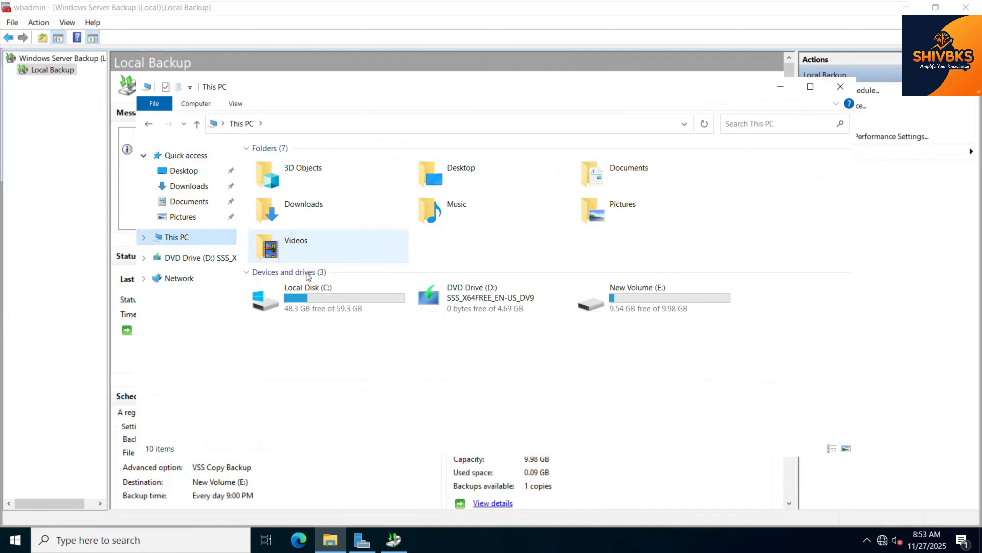
{"action": "double_click", "coordinate": [696, 302]}
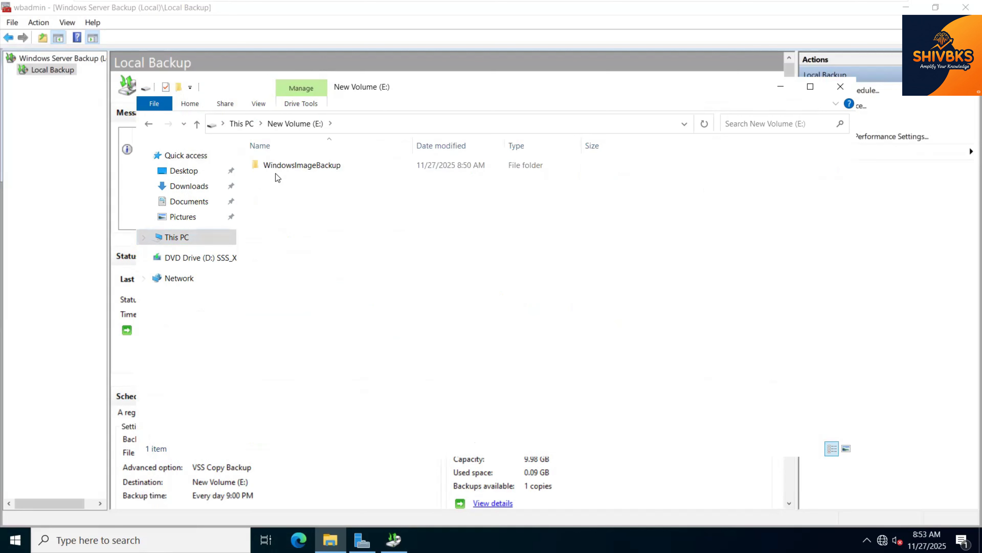
{"action": "double_click", "coordinate": [279, 165]}
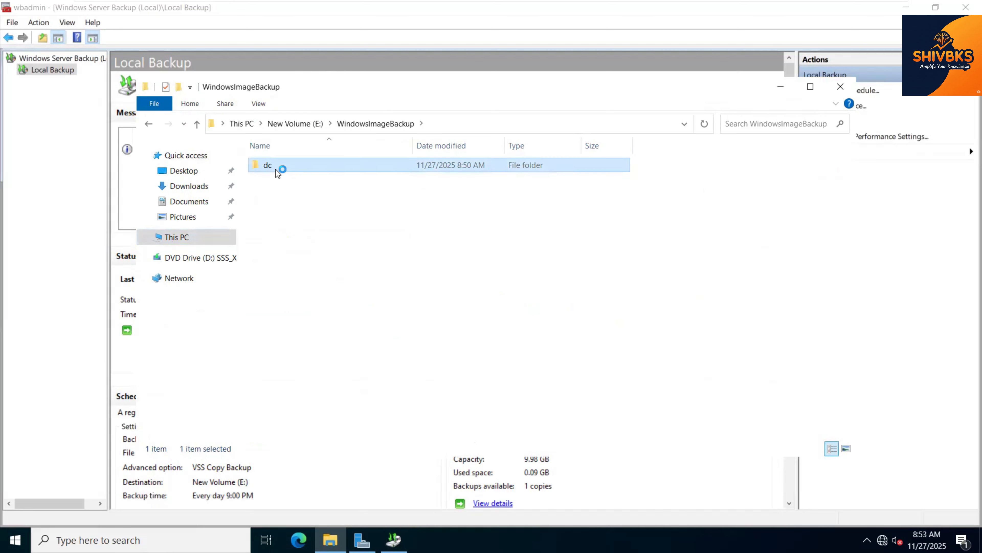
{"action": "double_click", "coordinate": [279, 168]}
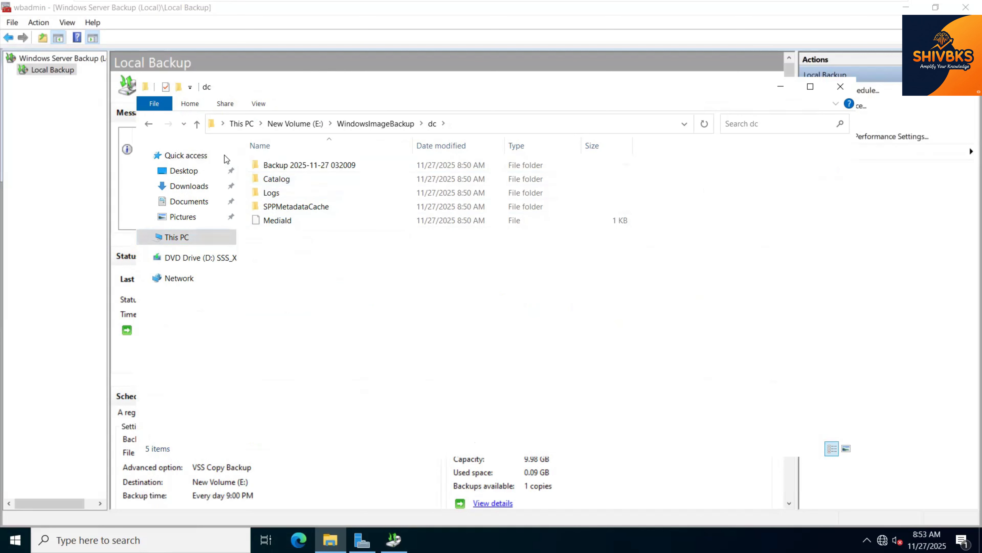
{"action": "double_click", "coordinate": [197, 124]}
{"action": "left_click", "coordinate": [197, 123]}
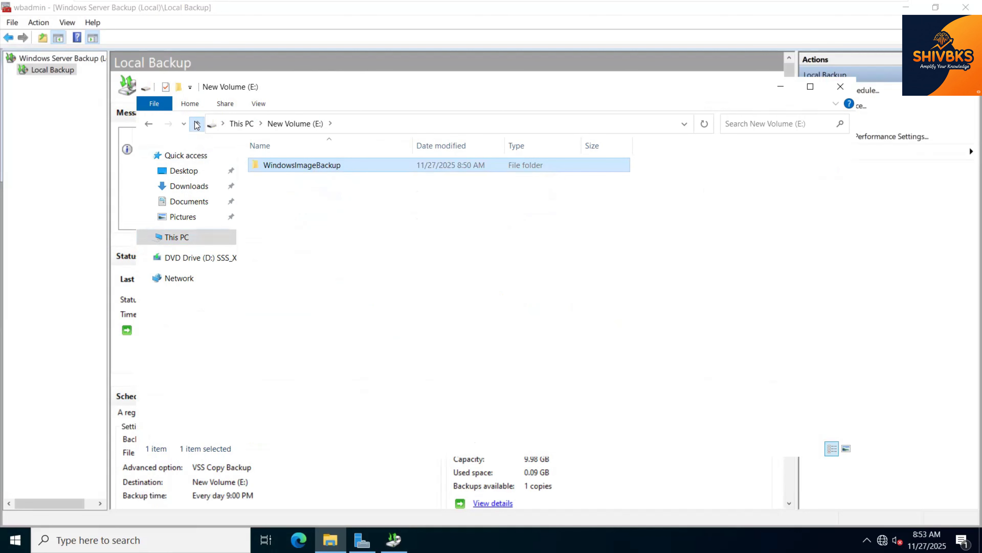
- Permanently delete the backup folder from Local Disk (C:), and close File Explorer
{"action": "left_click", "coordinate": [310, 308]}
{"action": "double_click", "coordinate": [309, 308]}
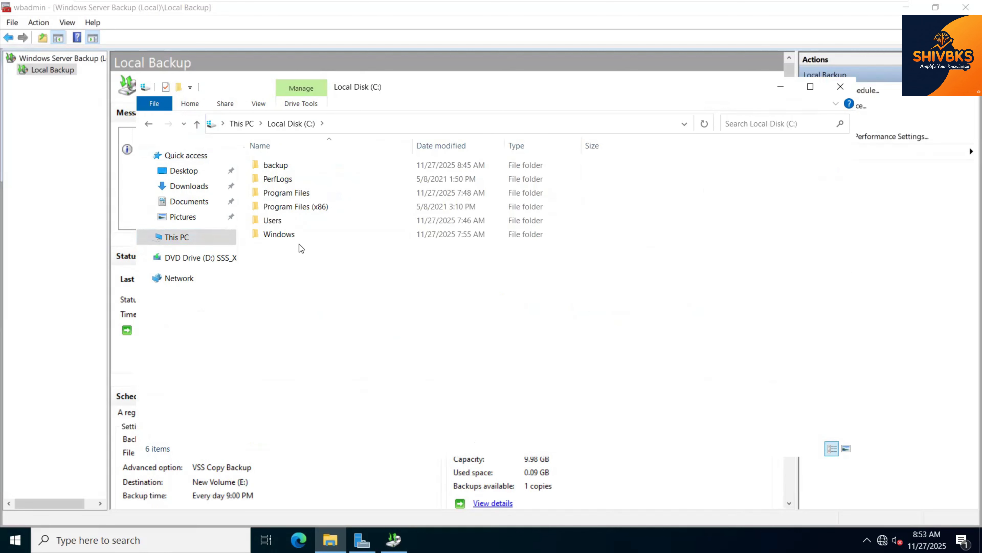
{"action": "left_click", "coordinate": [287, 166]}
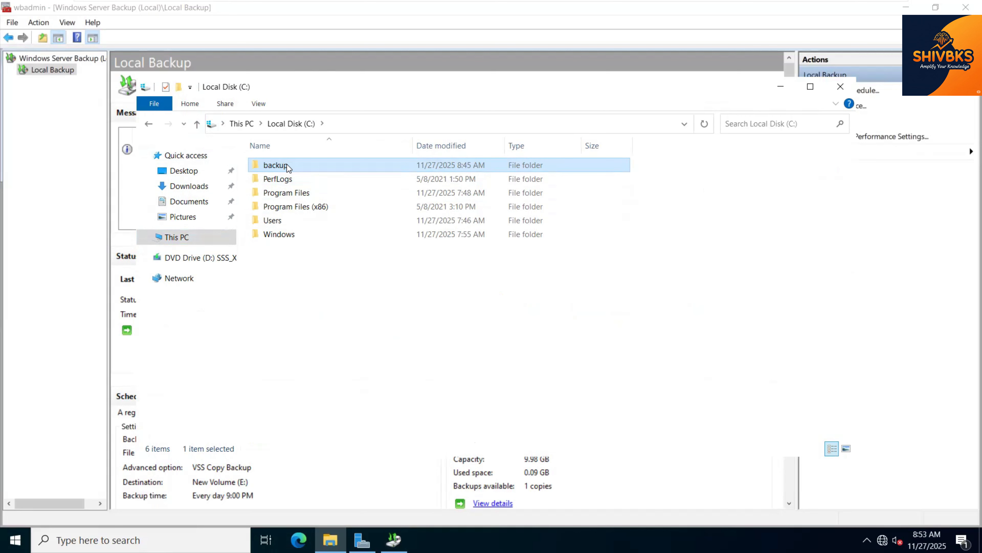
{"action": "key", "text": "shift+Delete"}
{"action": "left_click", "coordinate": [532, 317]}
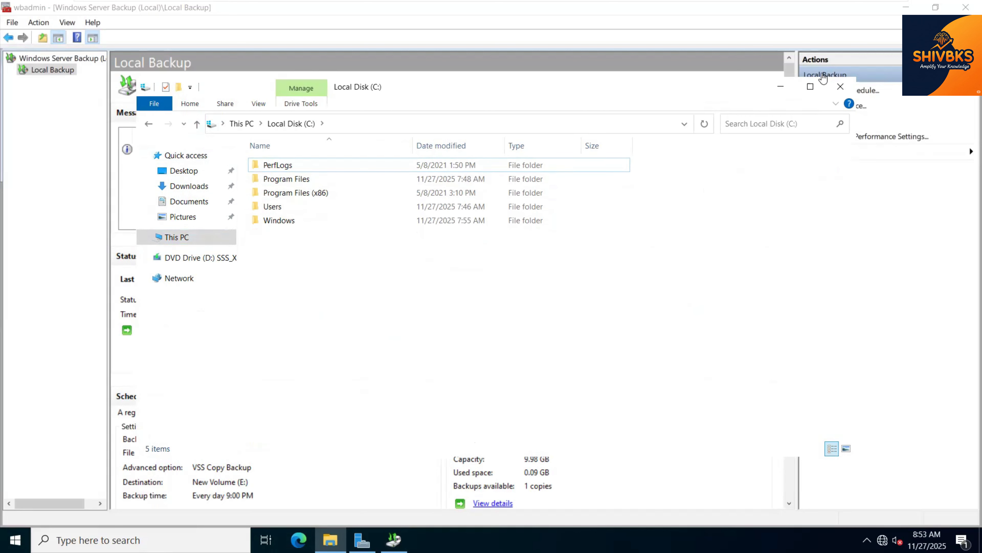
{"action": "left_click", "coordinate": [841, 86]}
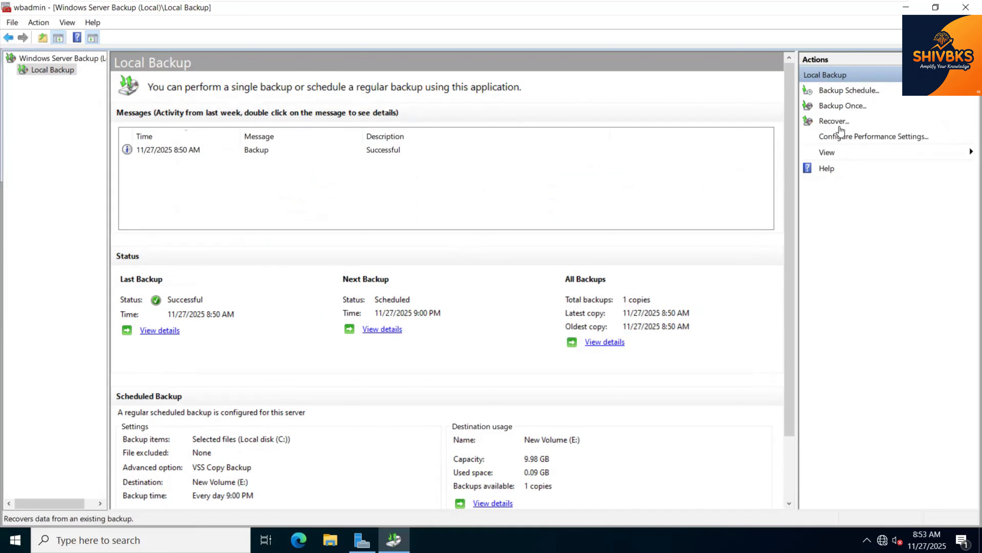
- Start a recovery from this server's 11/27/2025 8:50 AM backup, with Files and folders as the recovery type
{"action": "left_click", "coordinate": [834, 122]}
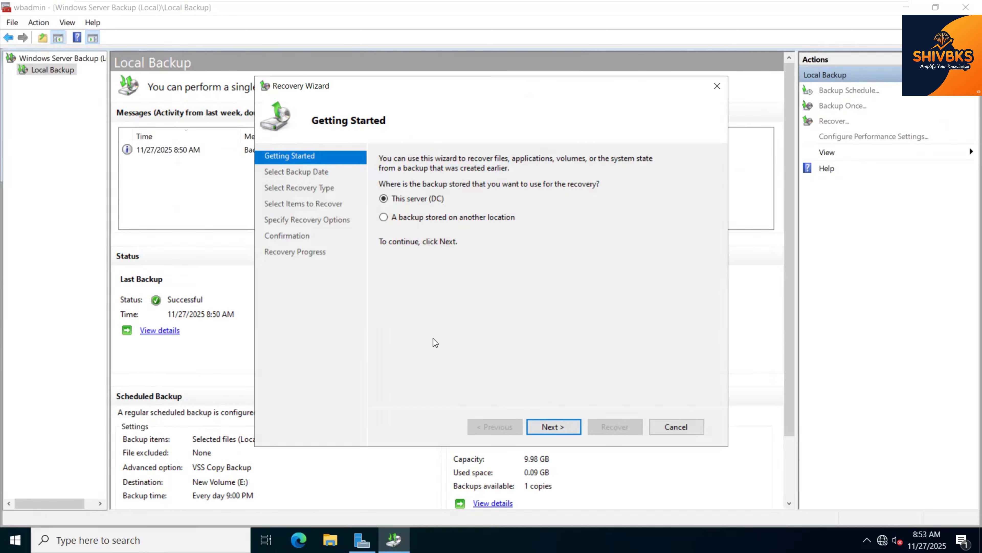
{"action": "left_click", "coordinate": [561, 427]}
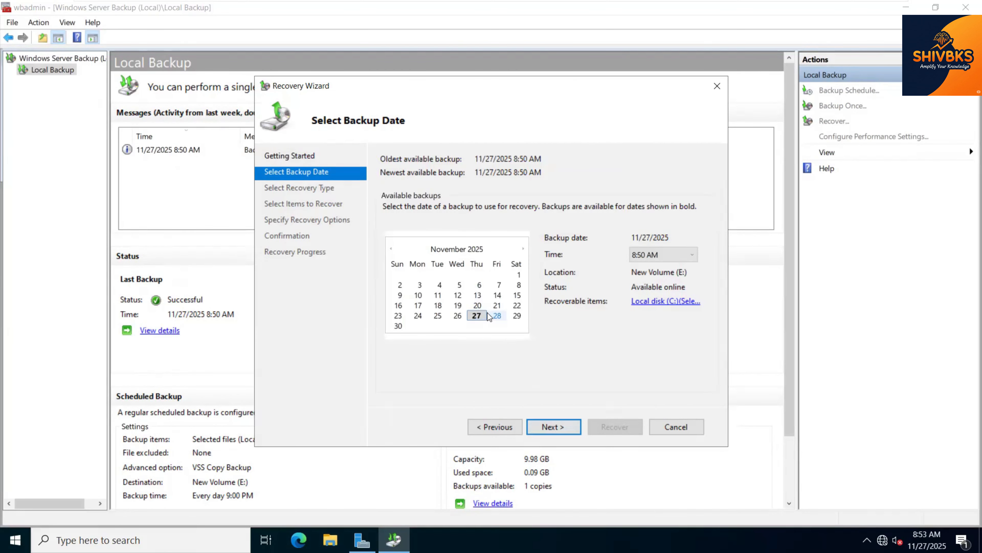
{"action": "left_click", "coordinate": [564, 432]}
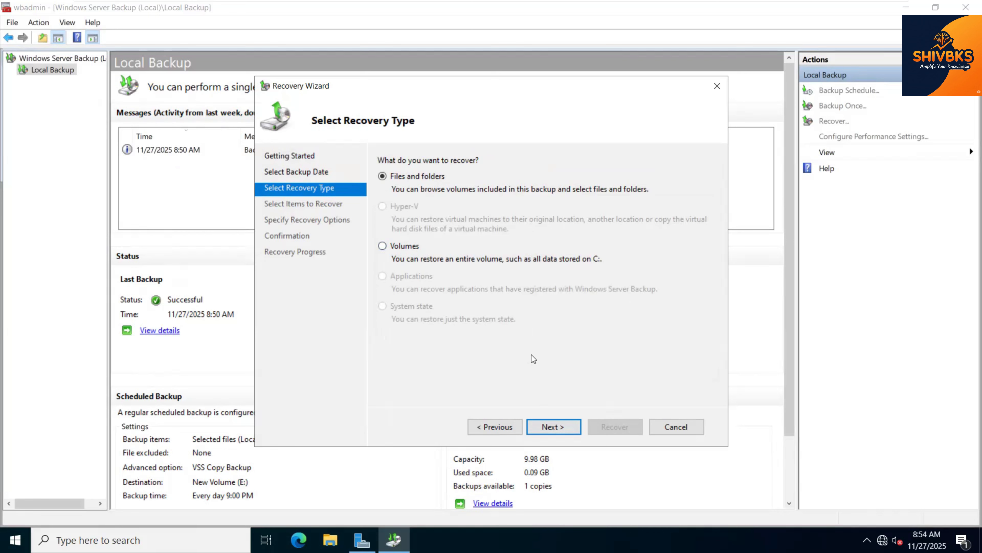
{"action": "left_click", "coordinate": [547, 432]}
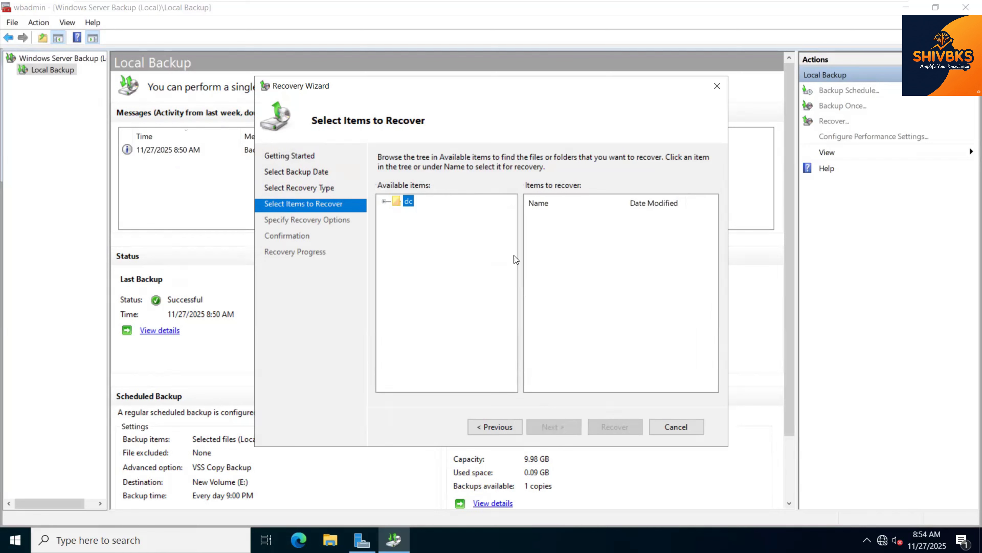
- Choose the backup folder under Local disk (C:) on dc as the item to recover
{"action": "left_click", "coordinate": [384, 202]}
{"action": "left_click", "coordinate": [396, 212]}
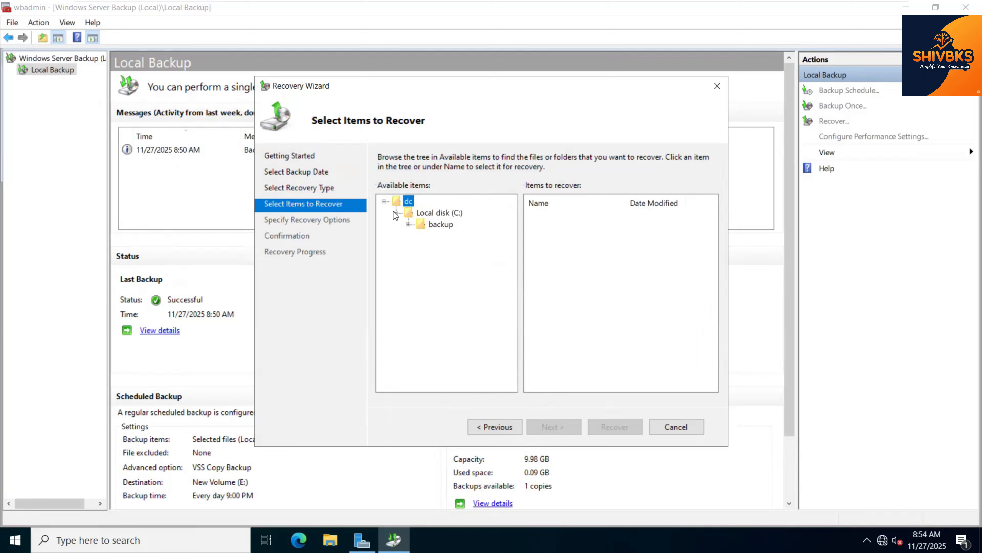
{"action": "left_click", "coordinate": [431, 227]}
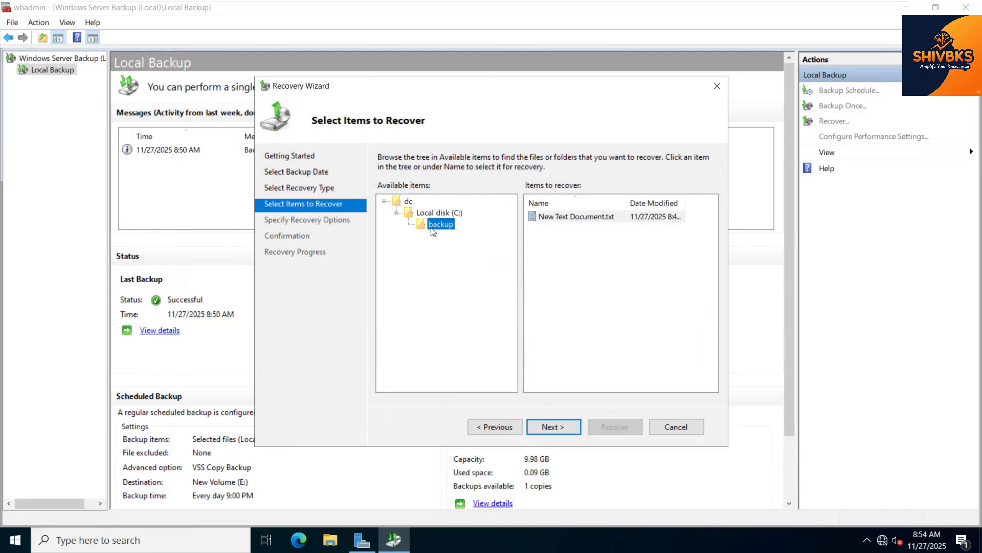
{"action": "left_click", "coordinate": [558, 427]}
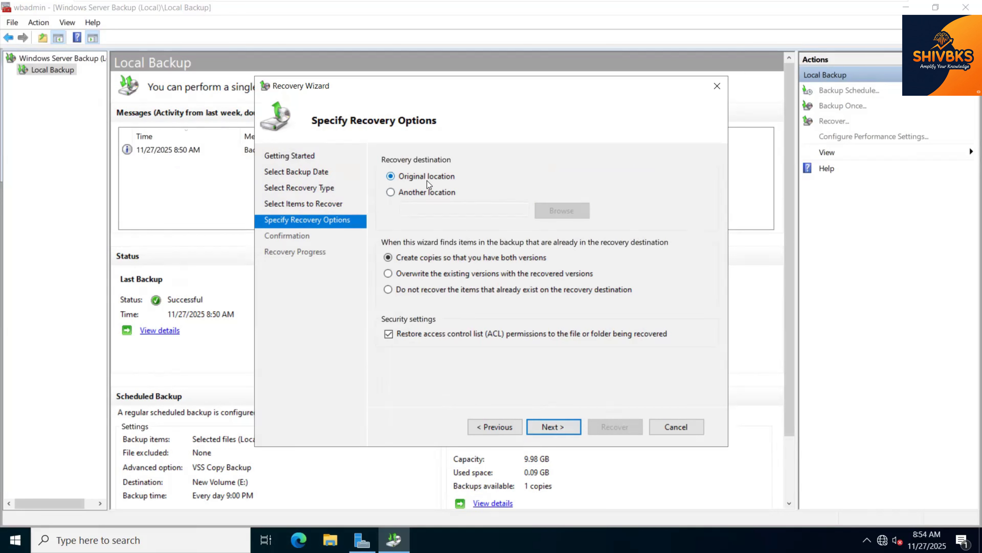
- Recover to the original location, keeping both versions and restoring ACL permissions, and close the wizard
{"action": "left_click", "coordinate": [561, 428]}
{"action": "left_click", "coordinate": [614, 432]}
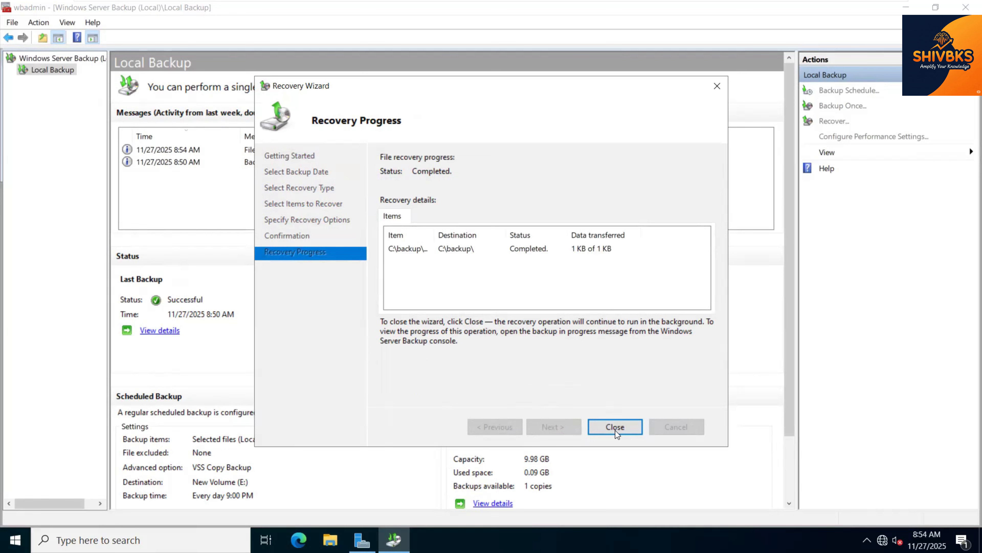
{"action": "left_click", "coordinate": [615, 427]}
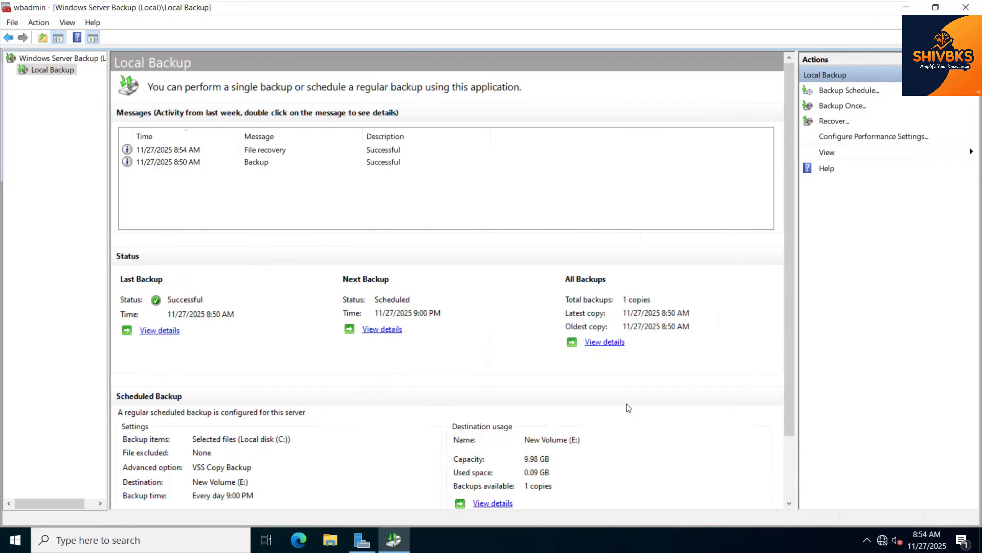
- Check the recovered backup folder on Local Disk (C:) and the text of New Text Document, closing both windows
{"action": "left_click", "coordinate": [339, 528]}
{"action": "left_click", "coordinate": [195, 241]}
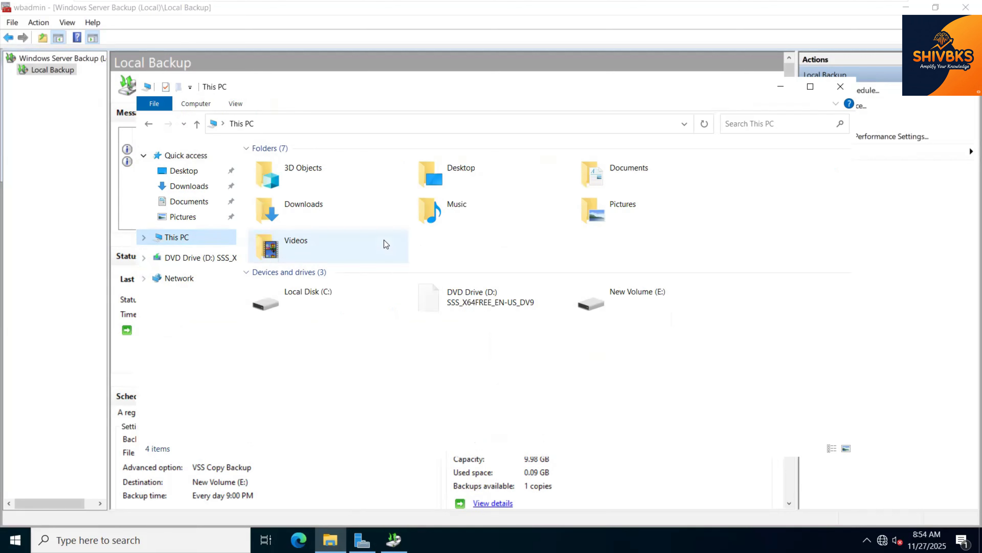
{"action": "double_click", "coordinate": [304, 288]}
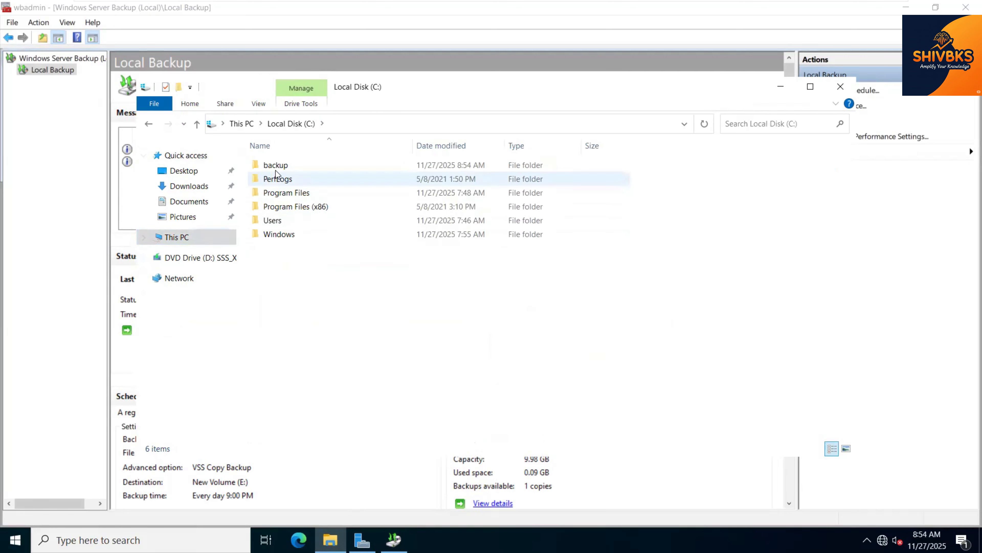
{"action": "double_click", "coordinate": [281, 166]}
{"action": "double_click", "coordinate": [284, 166]}
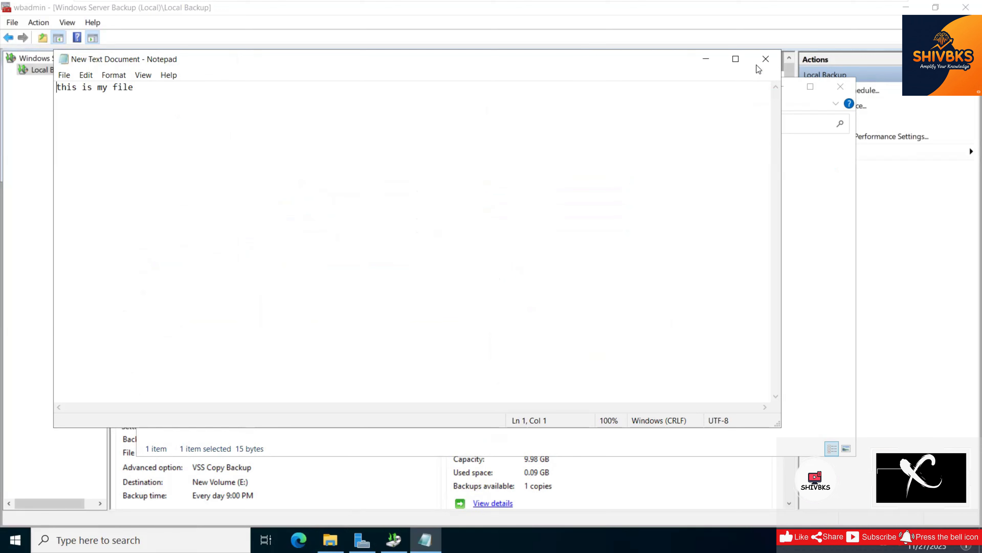
{"action": "left_click", "coordinate": [765, 59]}
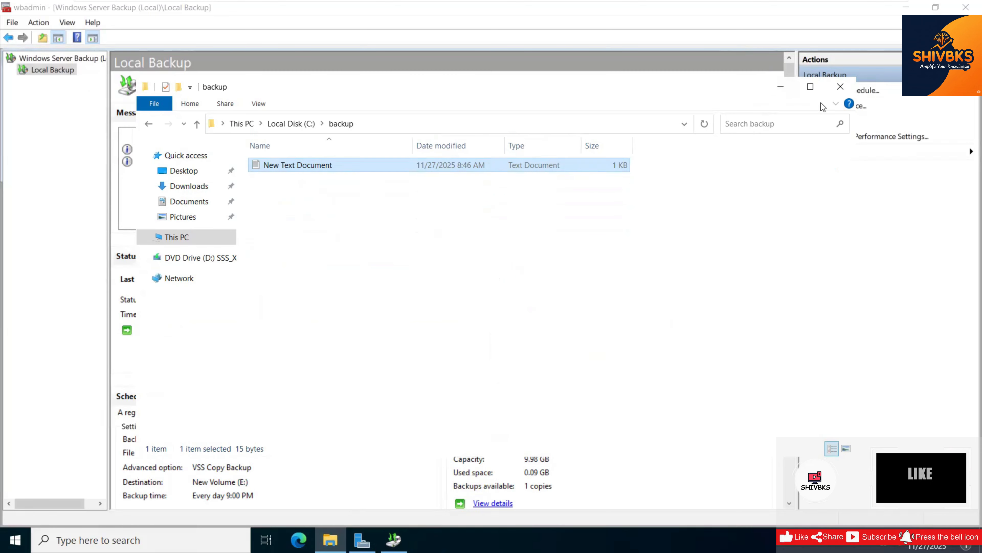
{"action": "left_click", "coordinate": [849, 87]}
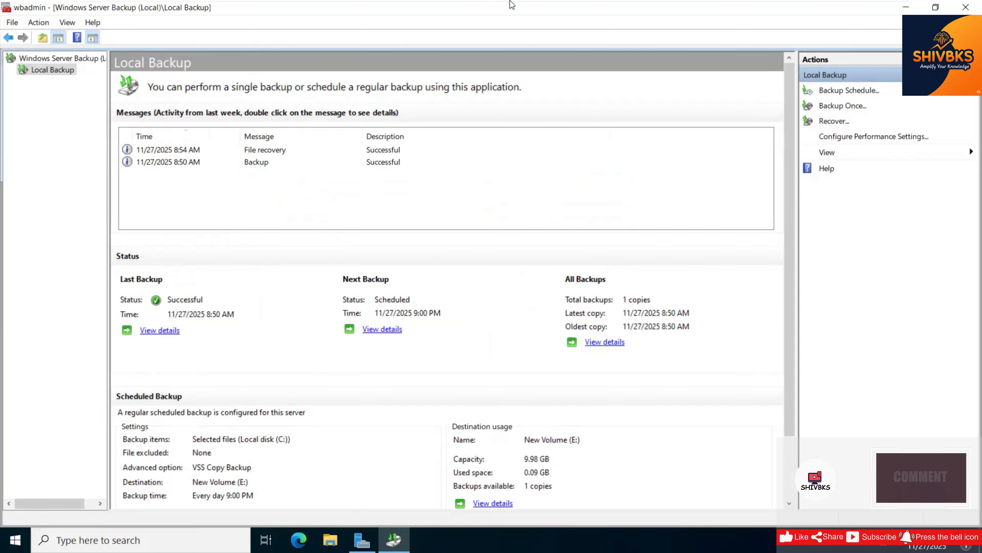